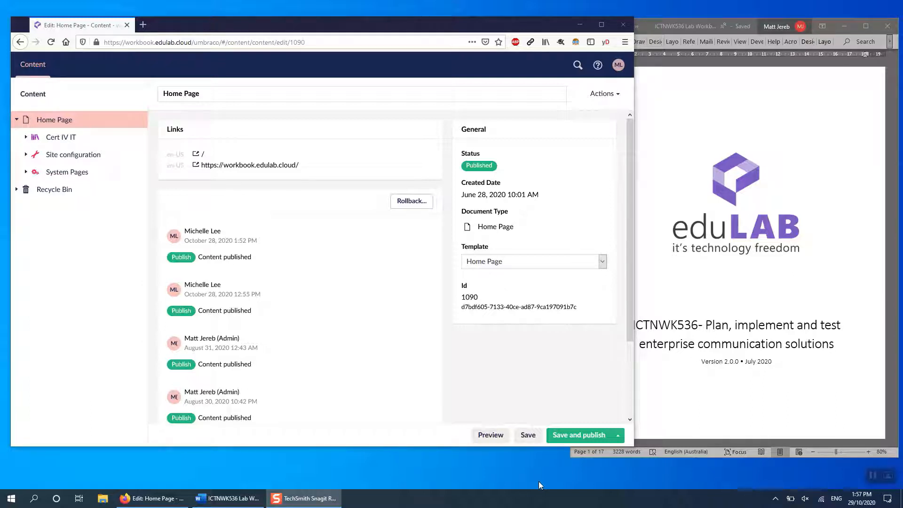
- Create and publish a workbook collection under Home Page, with both its name and Workbook Collection Name set to Diploma of IT
mouse_move(138, 143)
left_click(135, 120)
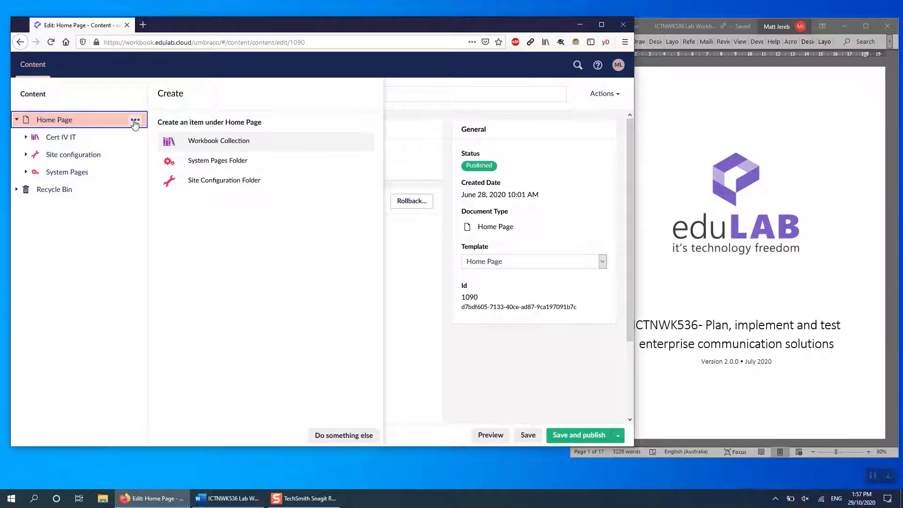
left_click(212, 149)
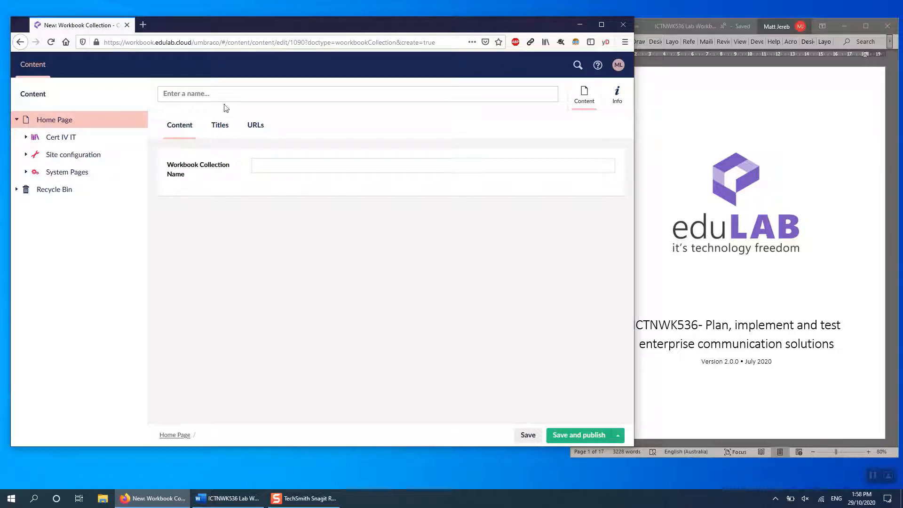
type("Diploma of IT")
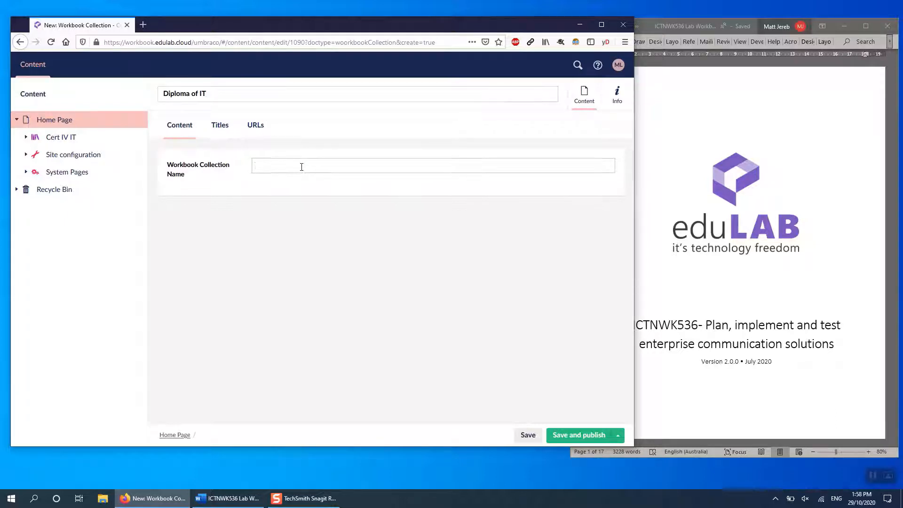
type("Diploma of IT")
left_click(563, 433)
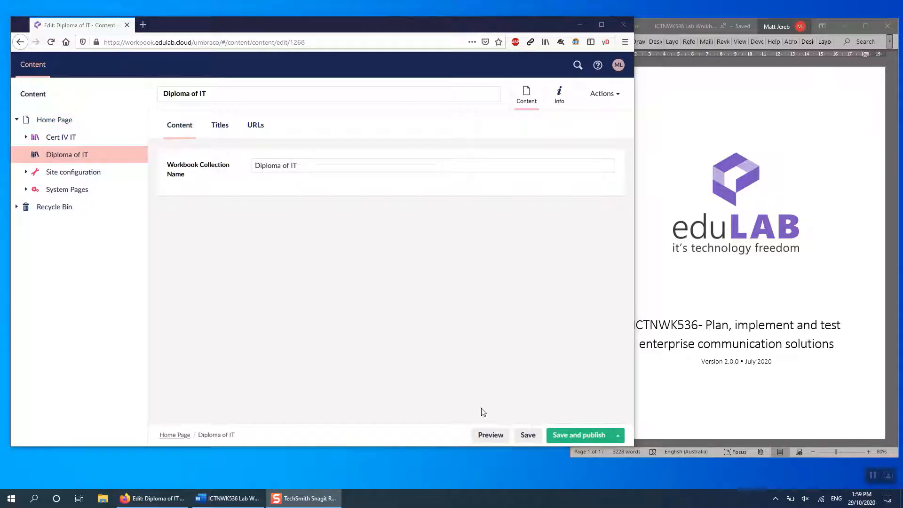
- Create a workbook under Diploma of IT, entering ICTNWK536 as both its name and its Lab Code
left_click(135, 155)
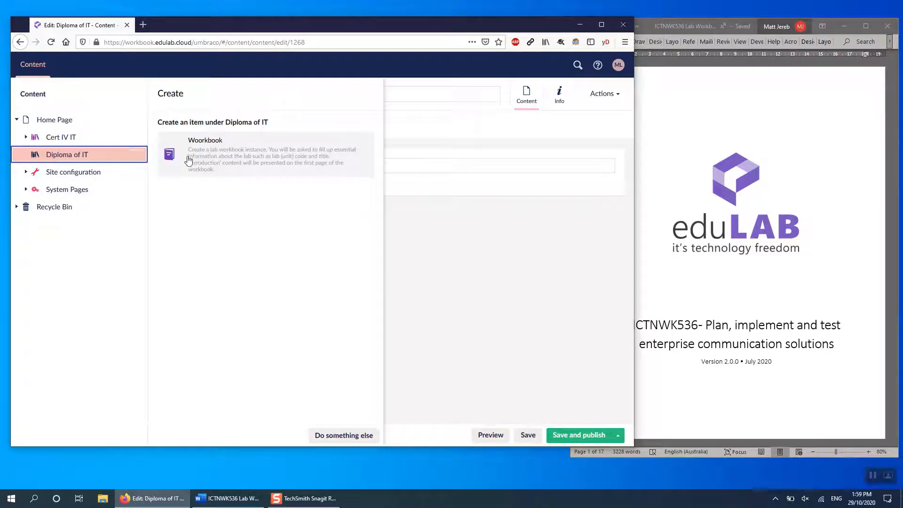
left_click(218, 156)
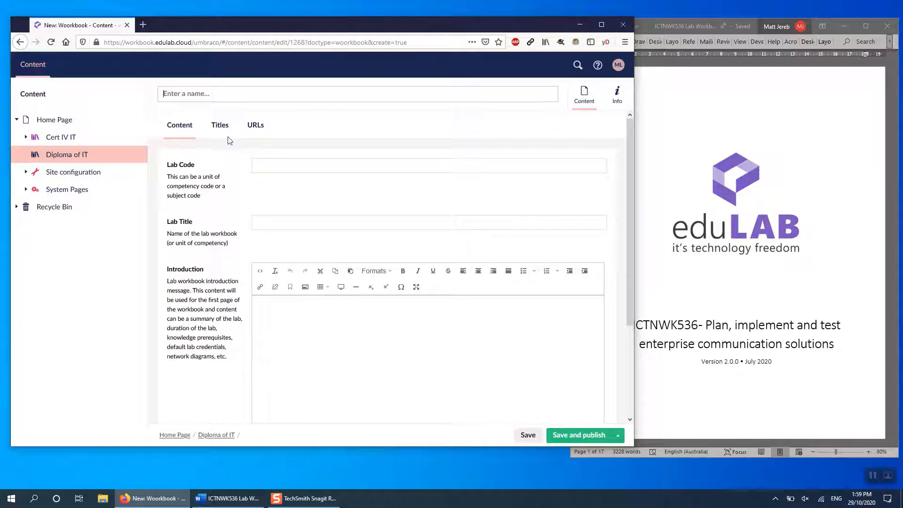
type("ICTNWK")
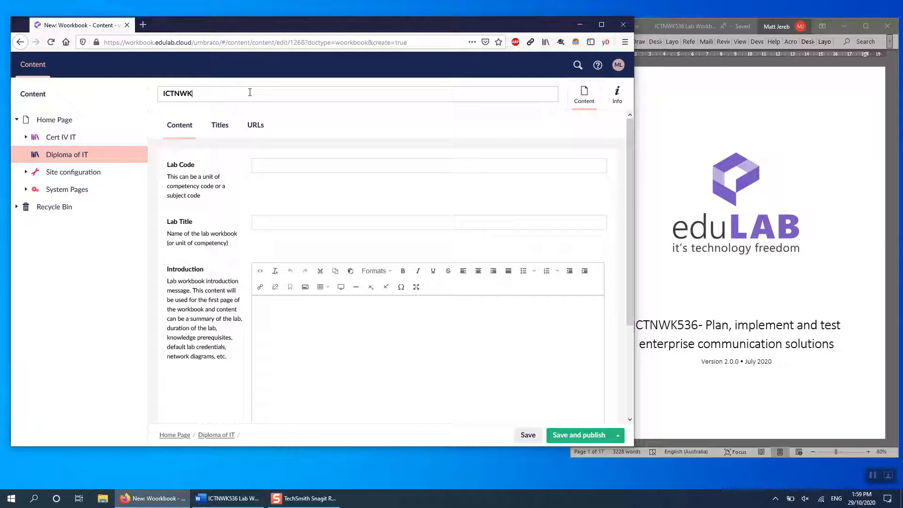
type("536")
type("I")
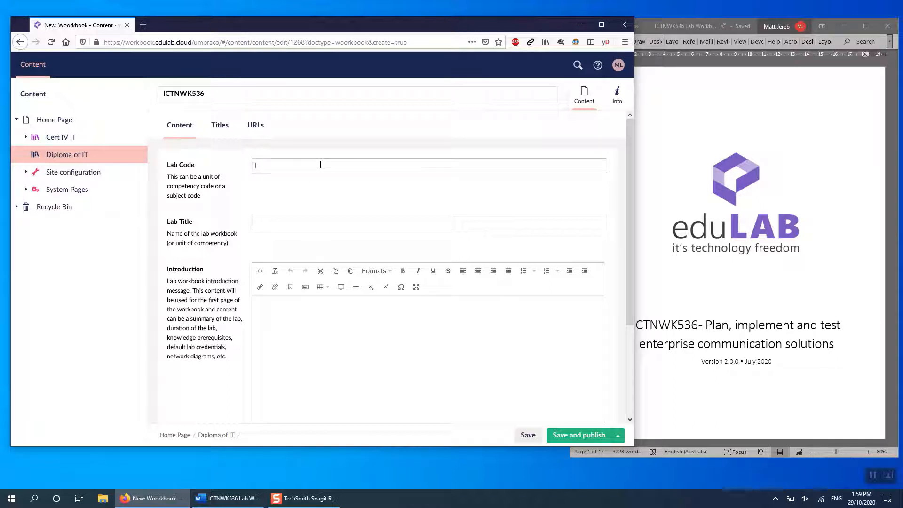
type("CTNWK536")
- Copy the title "Plan, implement and test enterprise communication solutions" from the Word cover page into the workbook's Lab Title
left_click(731, 369)
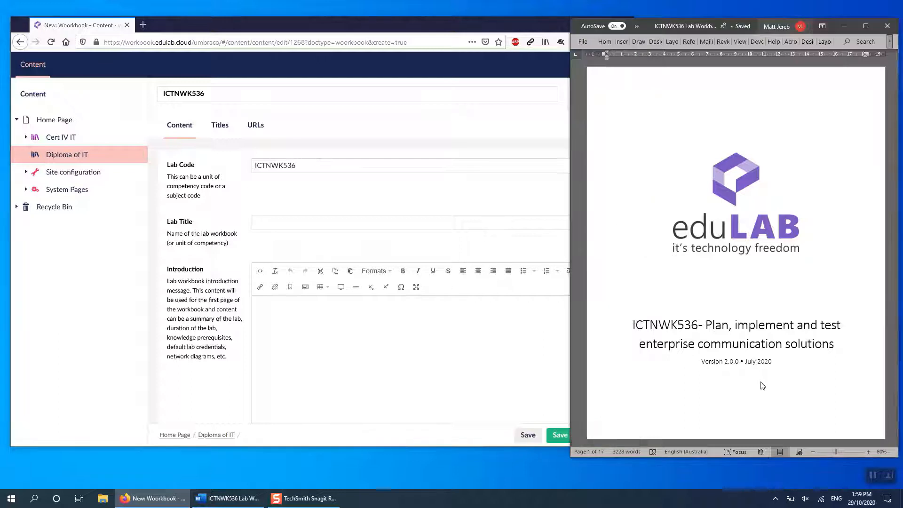
left_click_drag(706, 328, 818, 349)
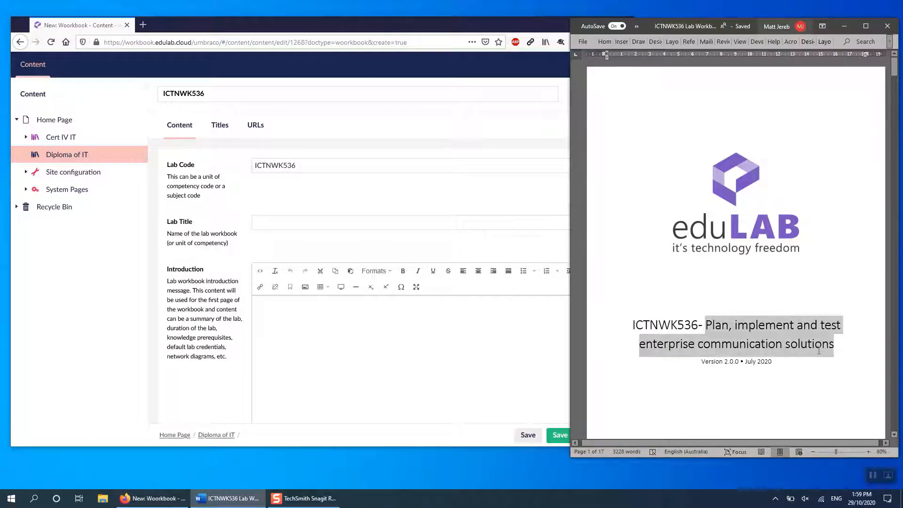
key("ctrl+c")
left_click(351, 223)
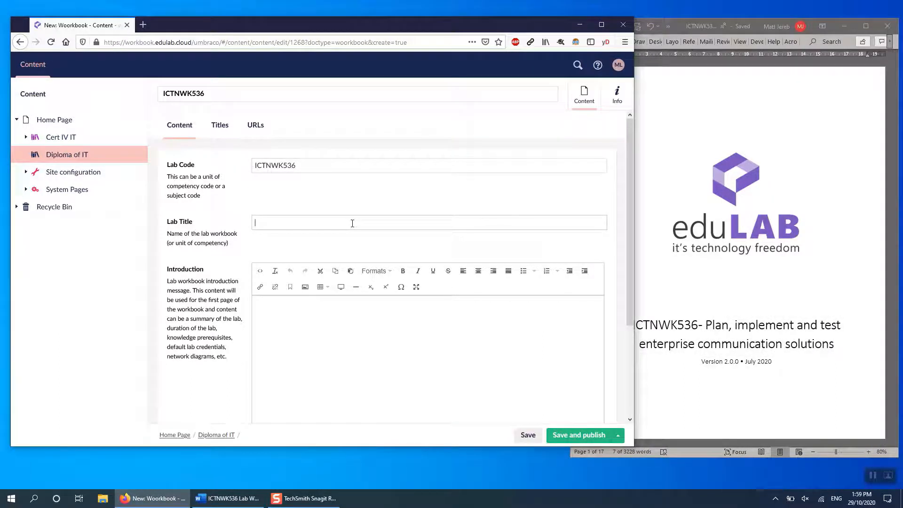
key("ctrl+v")
- Copy the Word content from the Introduction heading through the lab start instructions into the workbook's Introduction field
scroll(189, 283, "down", 3)
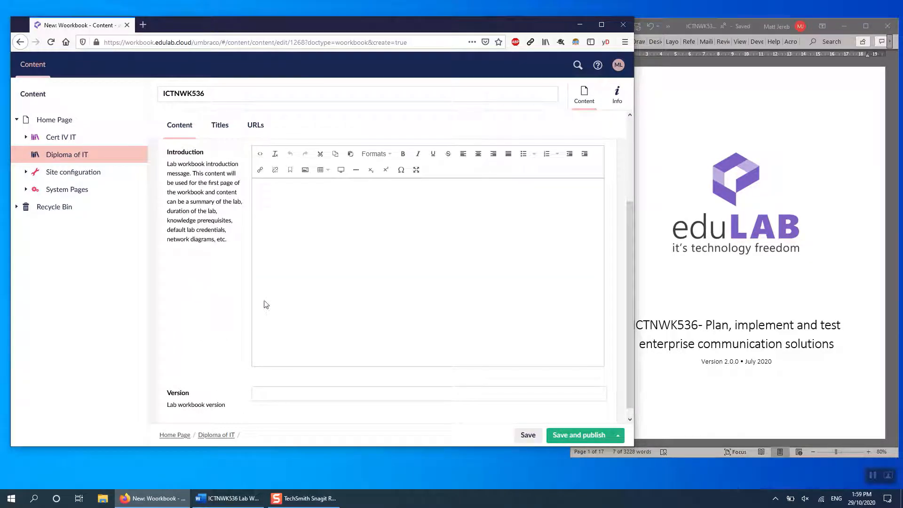
left_click(729, 335)
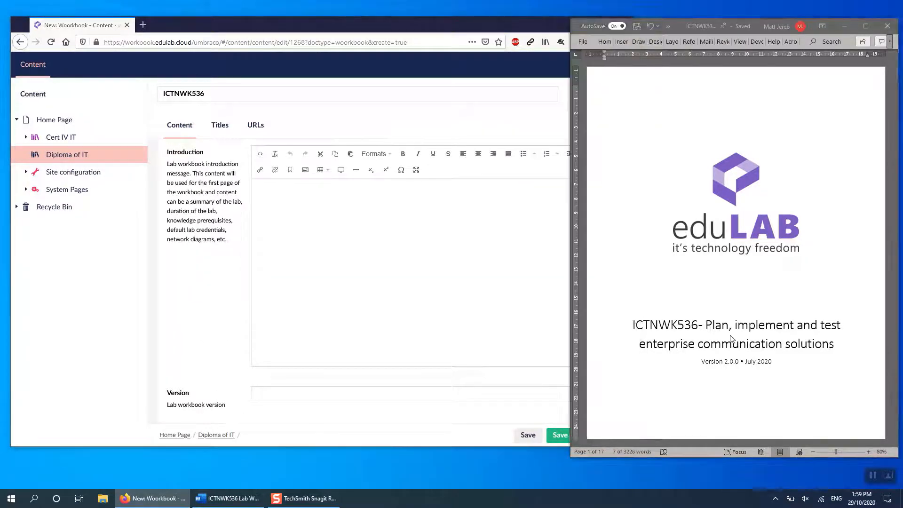
scroll(731, 335, "down", 3)
scroll(731, 335, "down", 12)
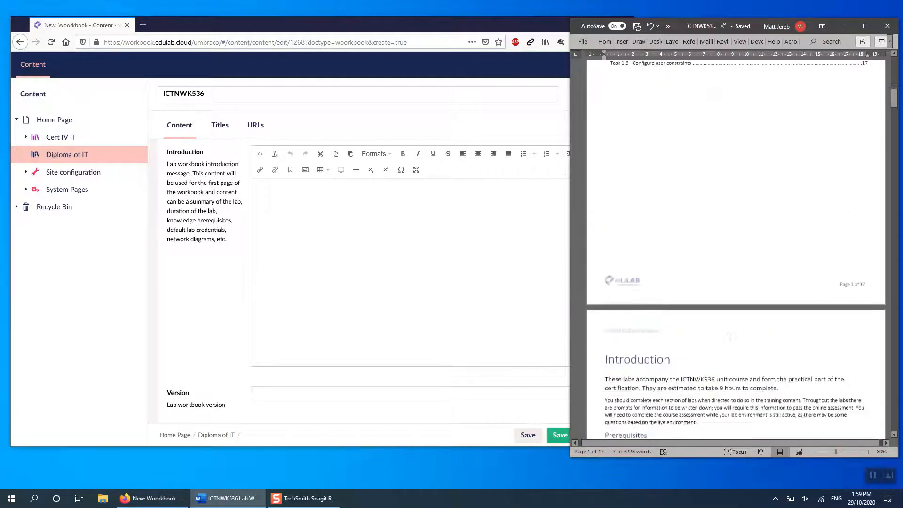
scroll(730, 335, "down", 2)
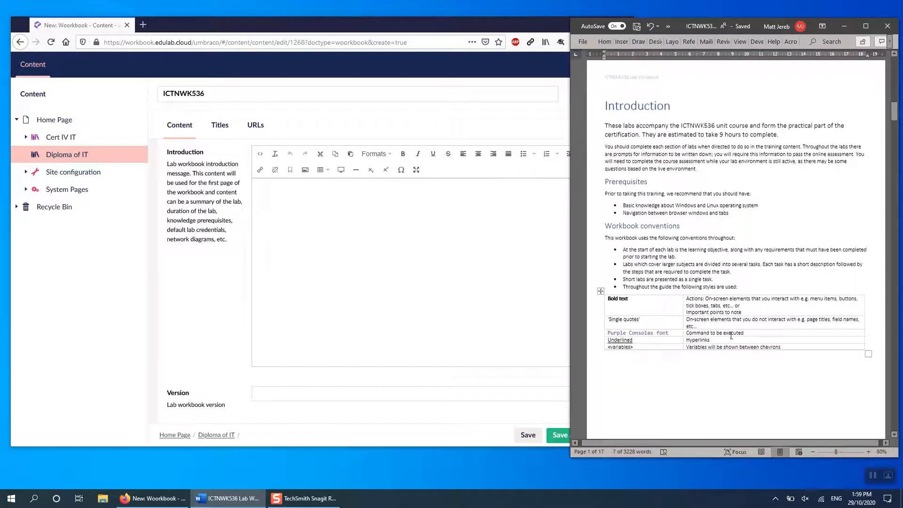
left_click_drag(606, 105, 687, 277)
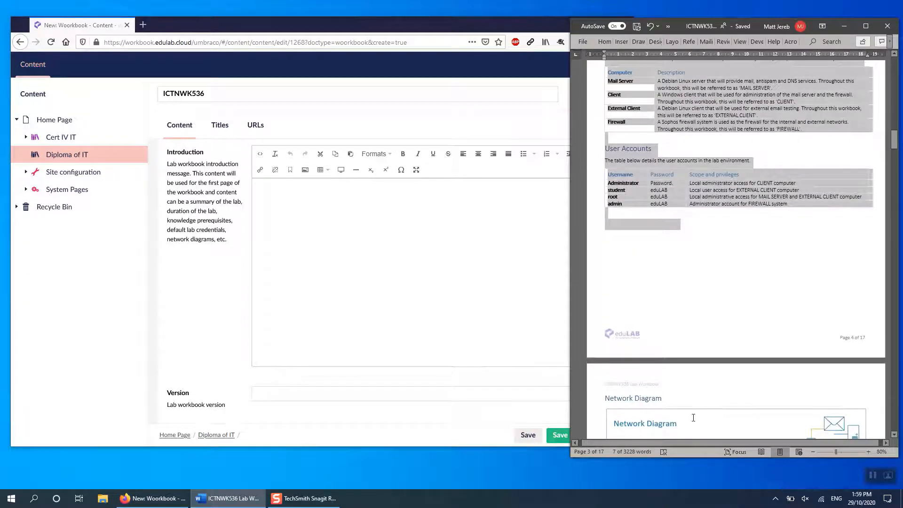
left_click_drag(693, 417, 695, 193)
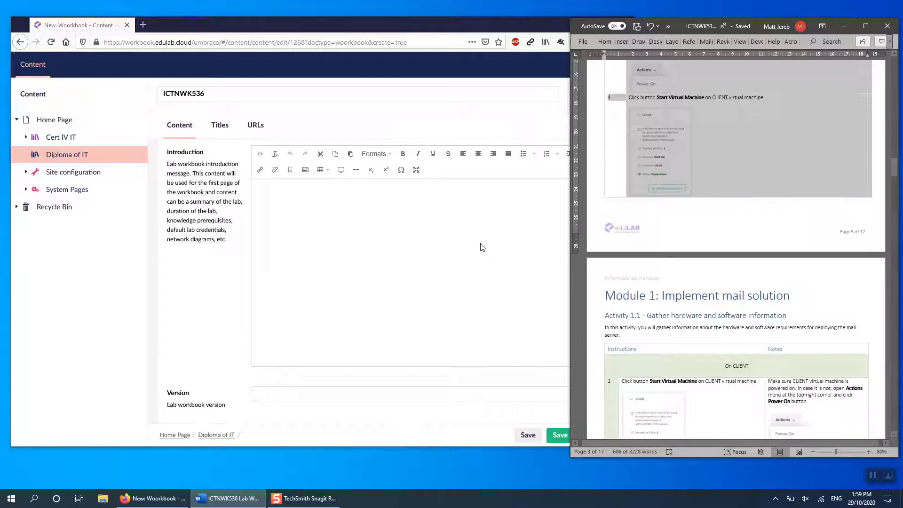
left_click(446, 247)
key("ctrl+v")
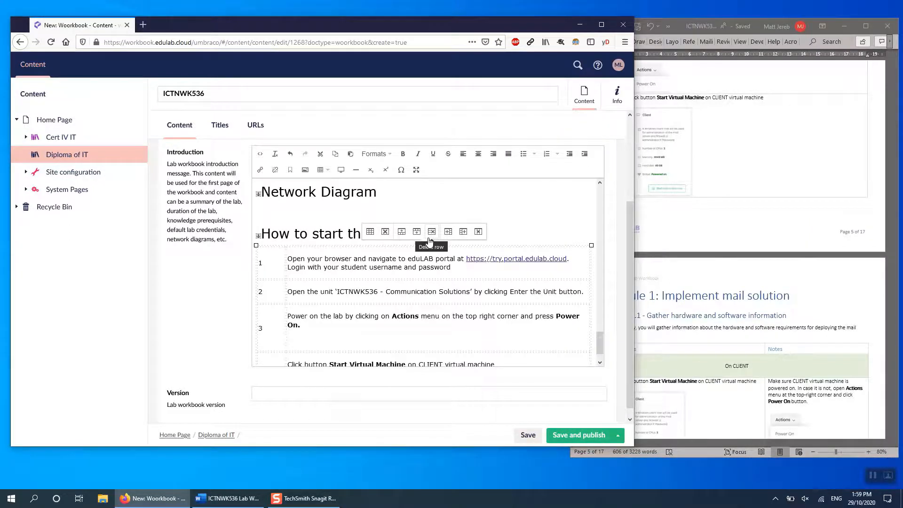
- Check the pasted introduction and delete the surplus blank lines above the Network Diagram heading
scroll(449, 305, "up", 10)
scroll(450, 305, "up", 8)
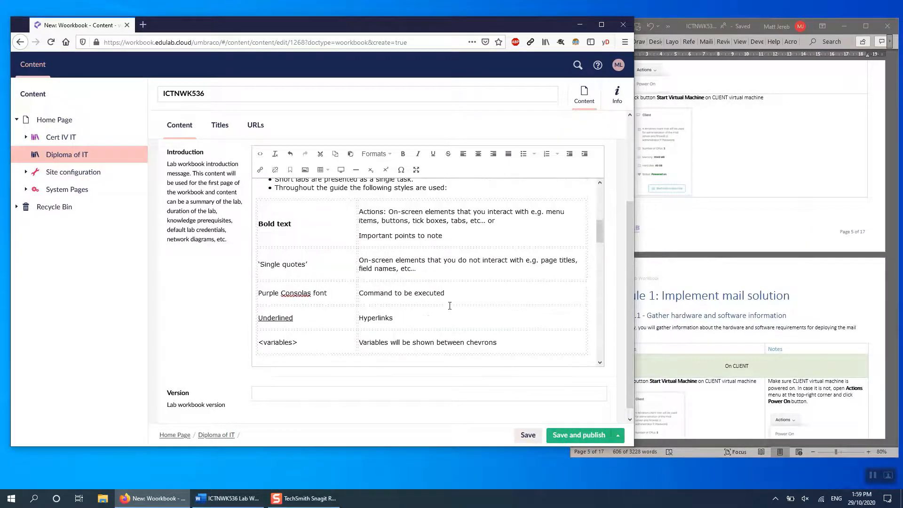
scroll(450, 306, "down", 6)
scroll(449, 305, "down", 3)
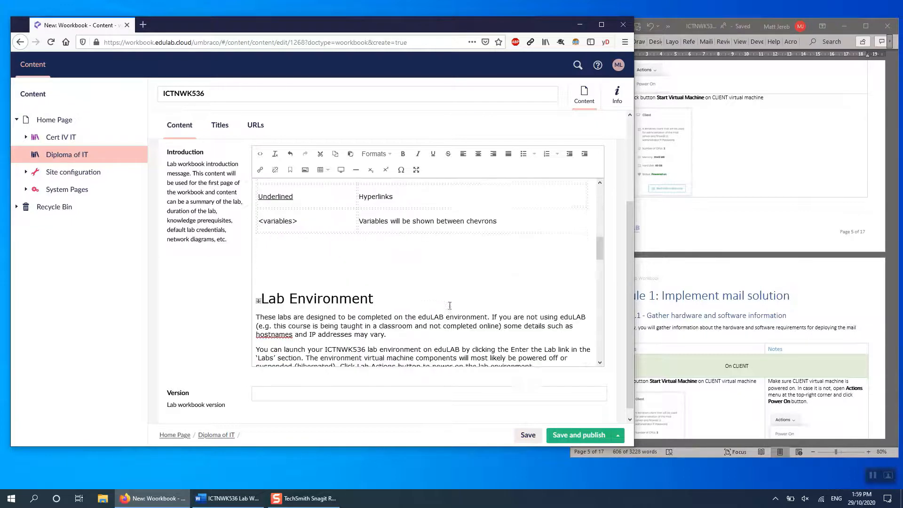
left_click(406, 249)
scroll(441, 268, "down", 10)
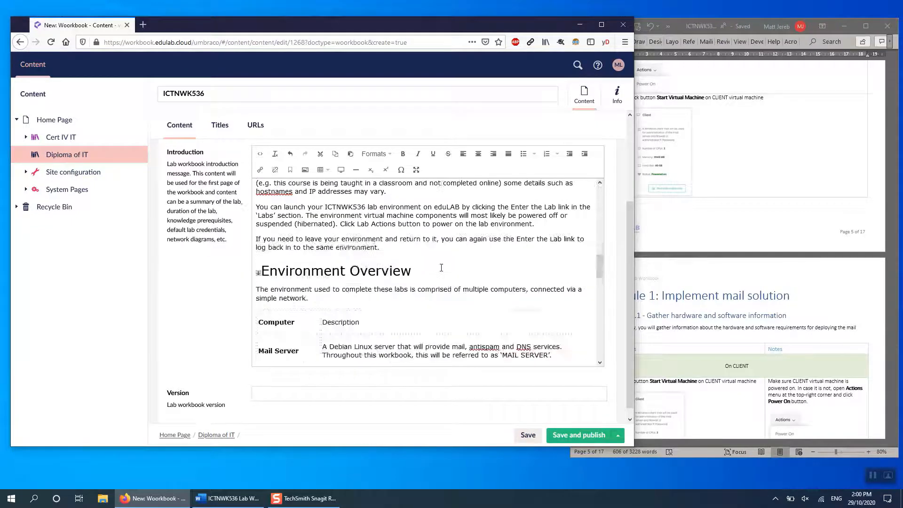
scroll(440, 267, "down", 5)
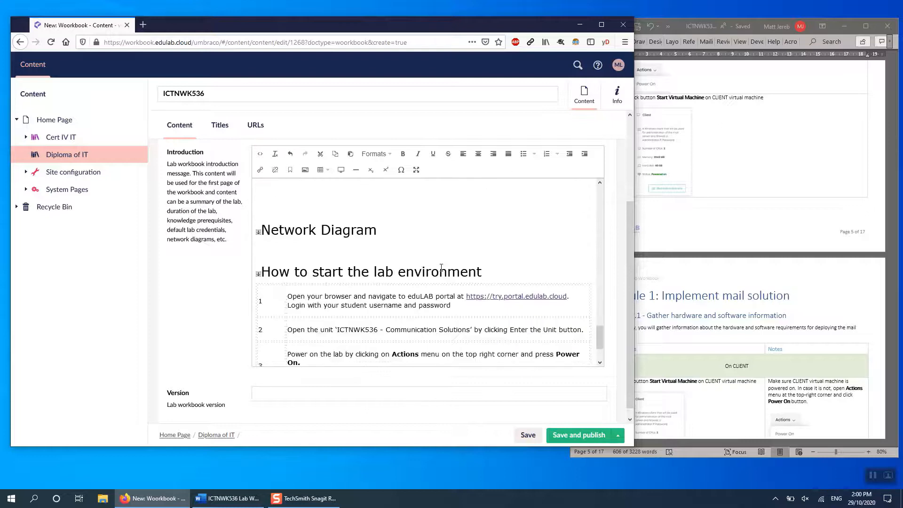
scroll(378, 181, "up", 2)
left_click(357, 238)
key("BackSpace")
key("BackSpace")
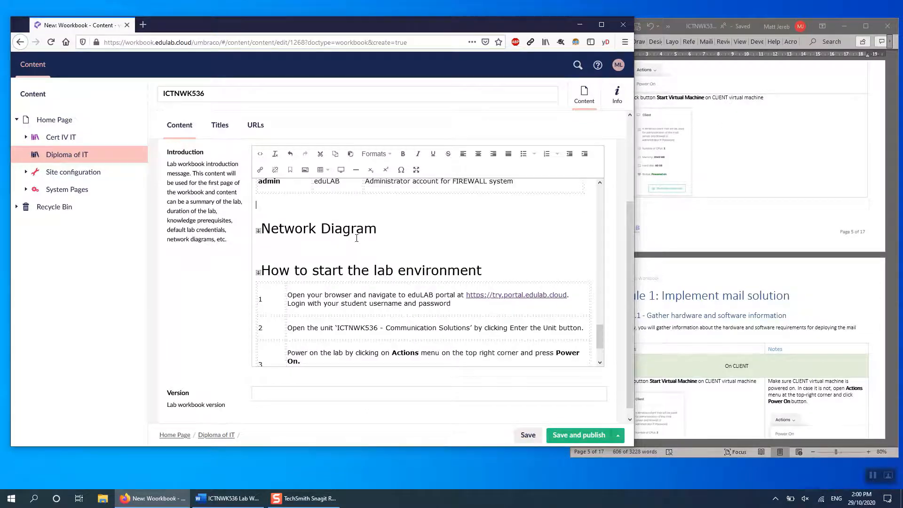
- Copy the network diagram picture from the Word document to below the Network Diagram heading in the Introduction field
scroll(677, 235, "up", 5)
left_click(677, 235)
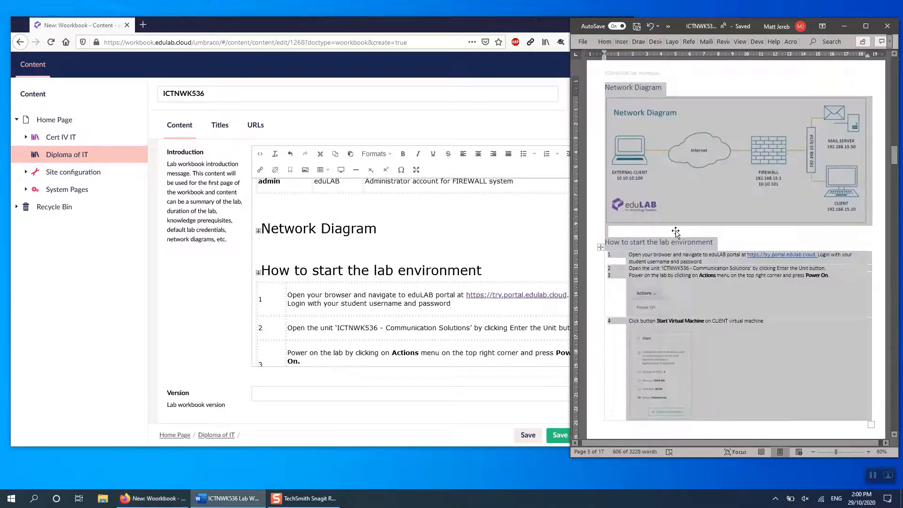
scroll(677, 234, "up", 3)
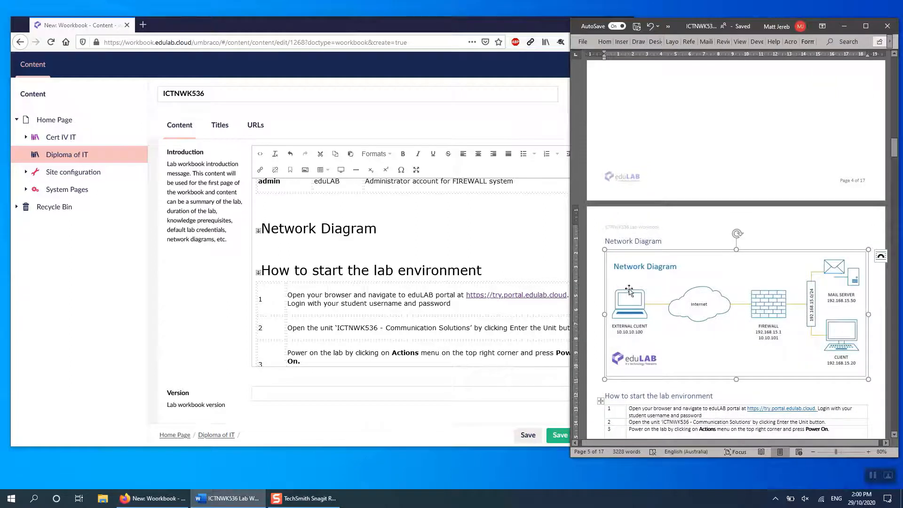
left_click(627, 286)
left_click(293, 242)
key("ctrl+v")
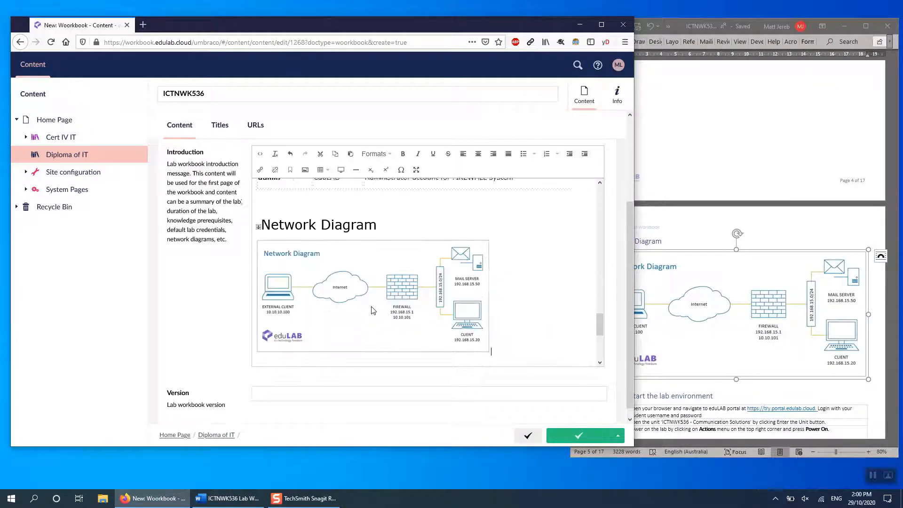
- Copy the Actions / Power On picture from the Word document into row 3 of the lab start instructions
scroll(372, 306, "down", 3)
left_click(733, 285)
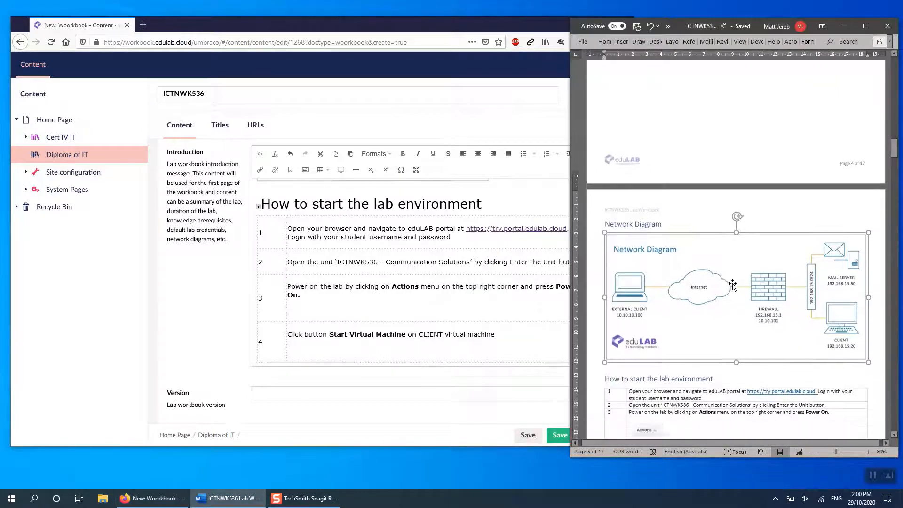
scroll(733, 283, "down", 3)
scroll(732, 283, "down", 3)
left_click(645, 189)
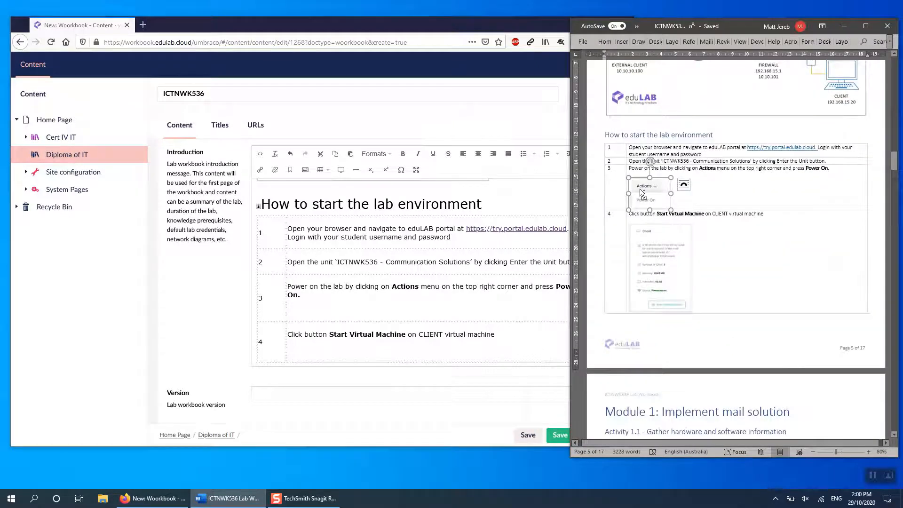
key("ctrl+c")
left_click(319, 305)
key("ctrl+v")
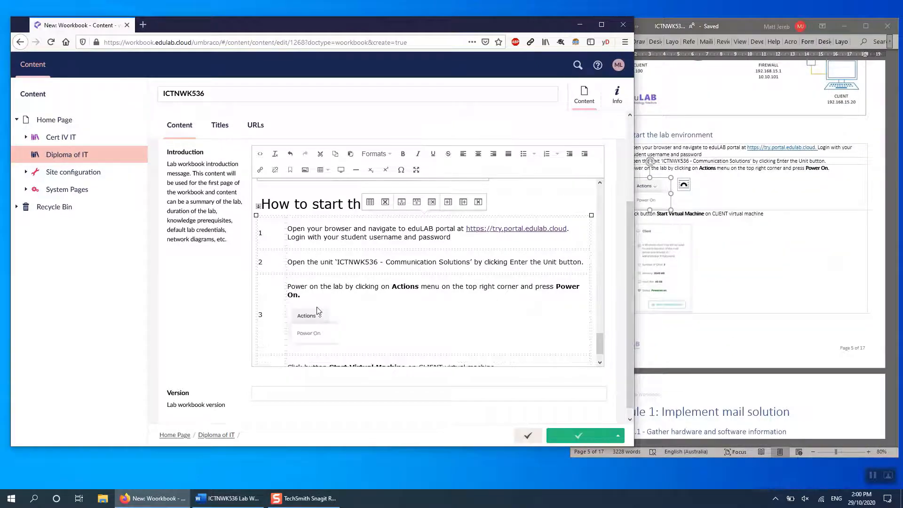
- Copy the Client virtual machine picture from Word into row 4 of the lab start instructions and publish the workbook
left_click(684, 304)
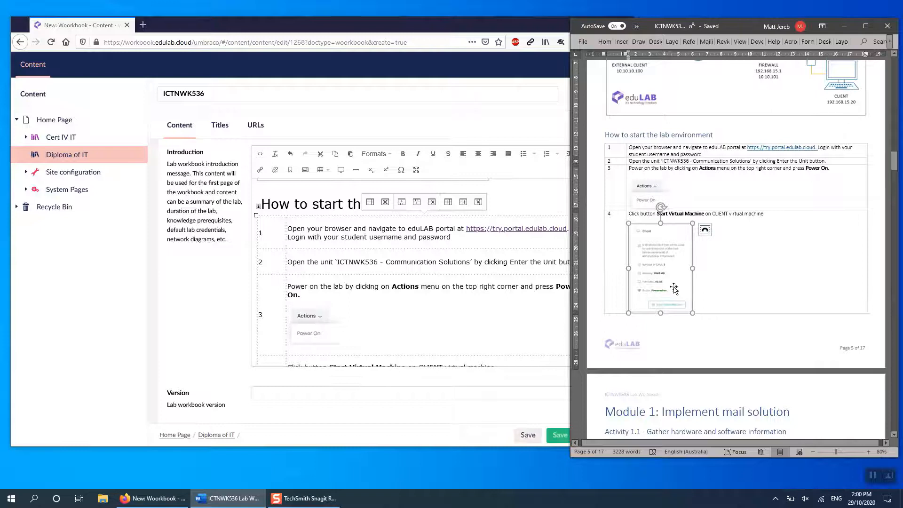
left_click(425, 348)
scroll(424, 347, "down", 1)
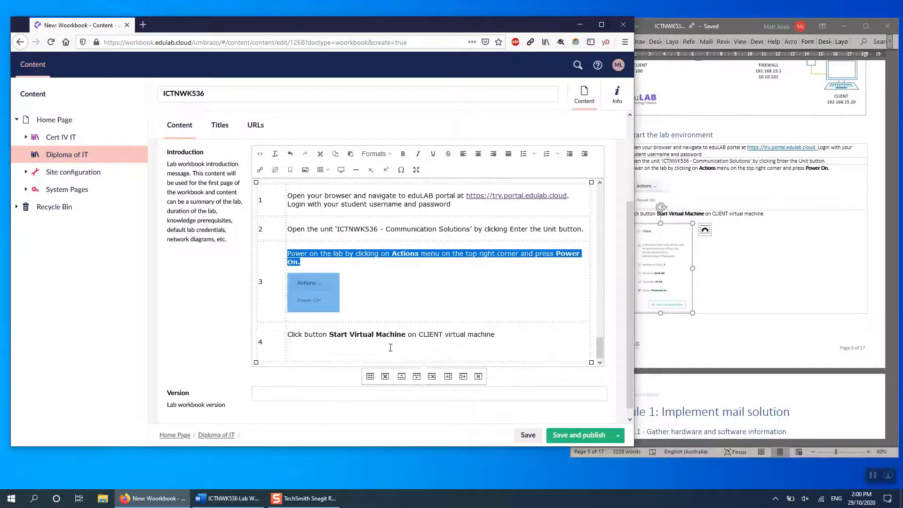
left_click(408, 344)
key("ctrl+v")
scroll(466, 325, "down", 3)
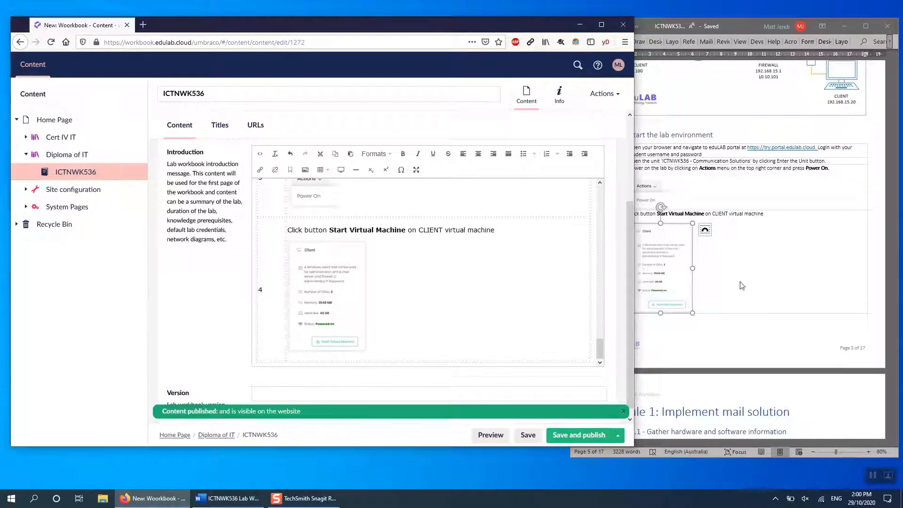
- Find the Module 1 section in the Word document and start a new Workbook Module under the ICTNWK536 workbook
left_click(766, 309)
scroll(766, 310, "down", 10)
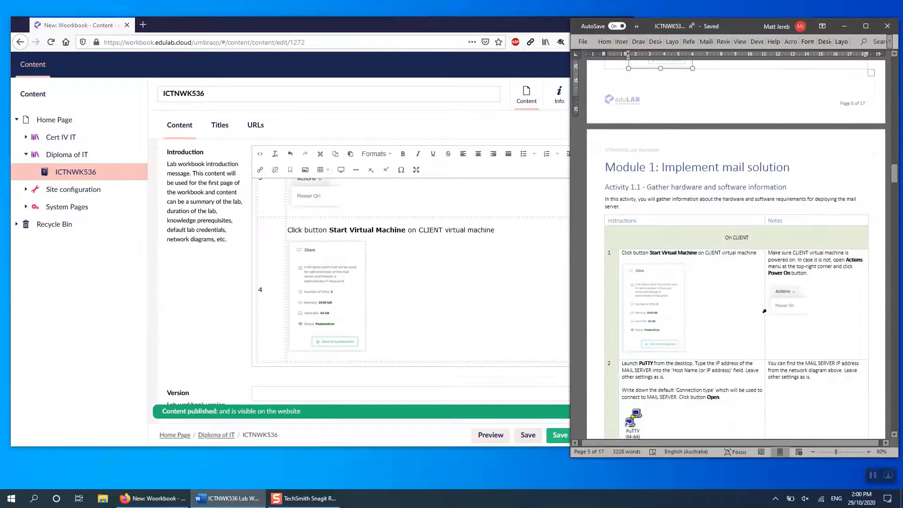
scroll(763, 311, "down", 2)
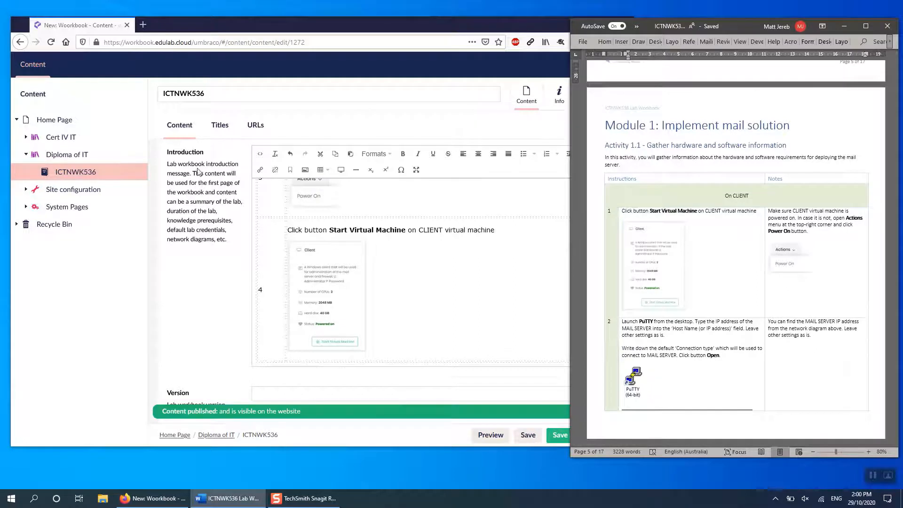
left_click(137, 172)
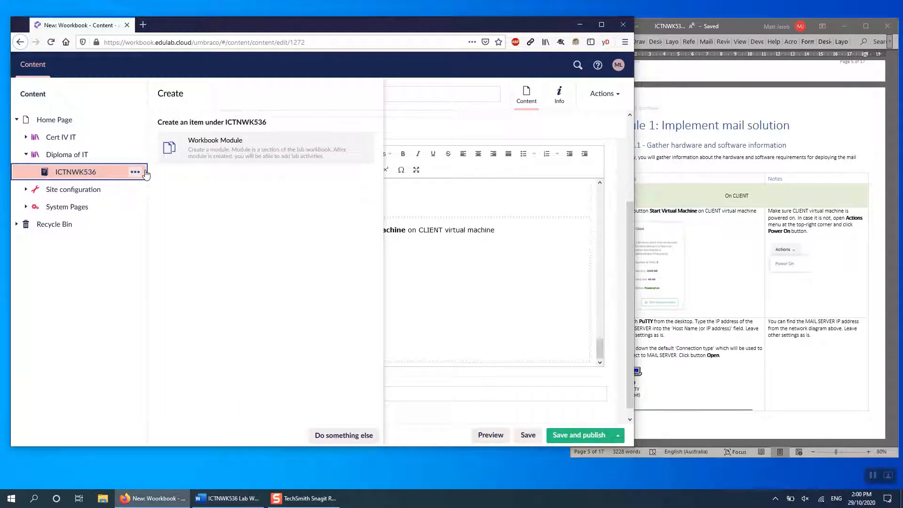
left_click(226, 156)
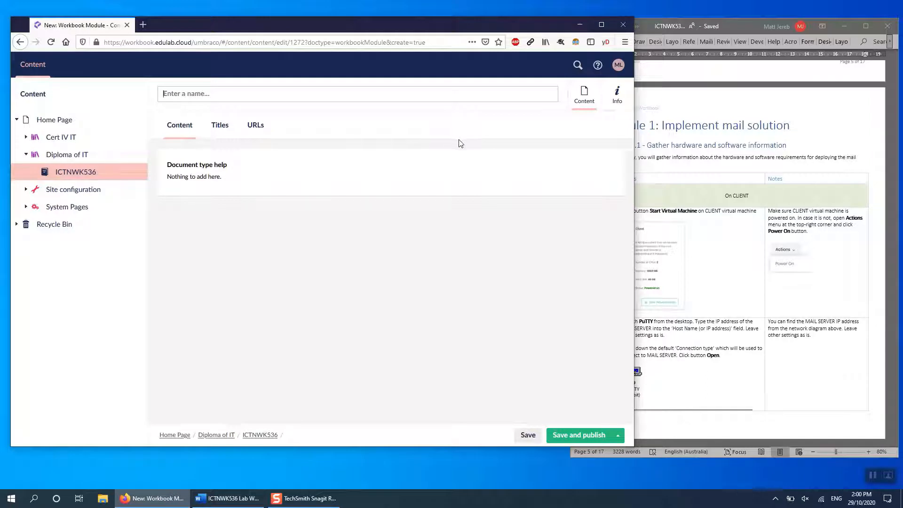
- Name the module "Module 1: Implement mail solution" by copying the heading from the Word document, and publish it
left_click(667, 129)
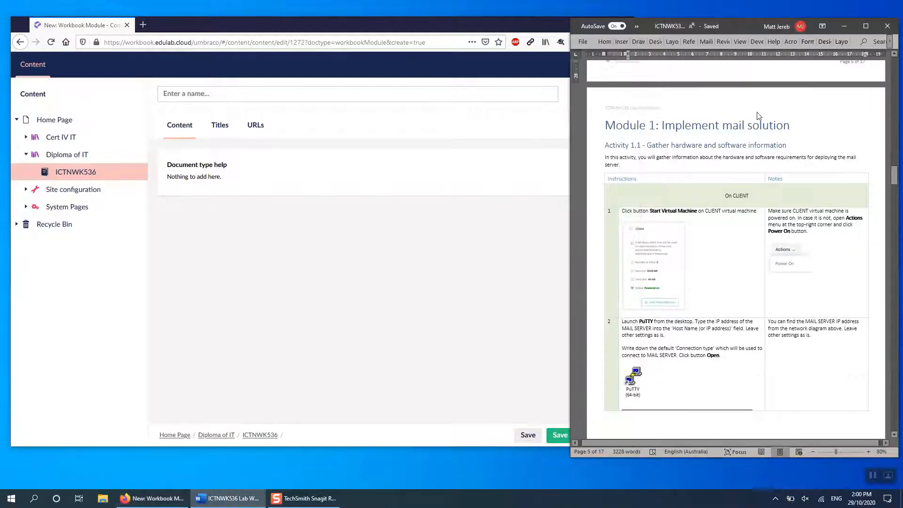
left_click_drag(796, 120, 633, 128)
key("ctrl+c")
left_click(313, 92)
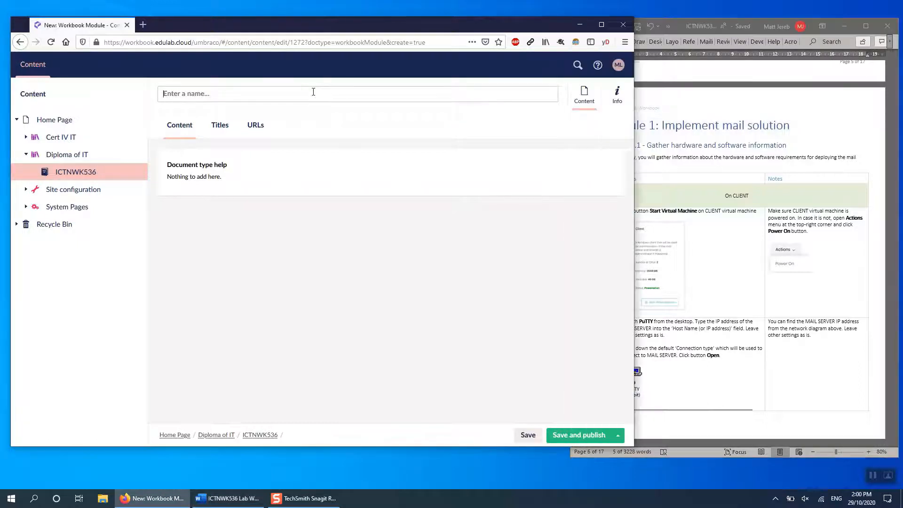
key("ctrl+v")
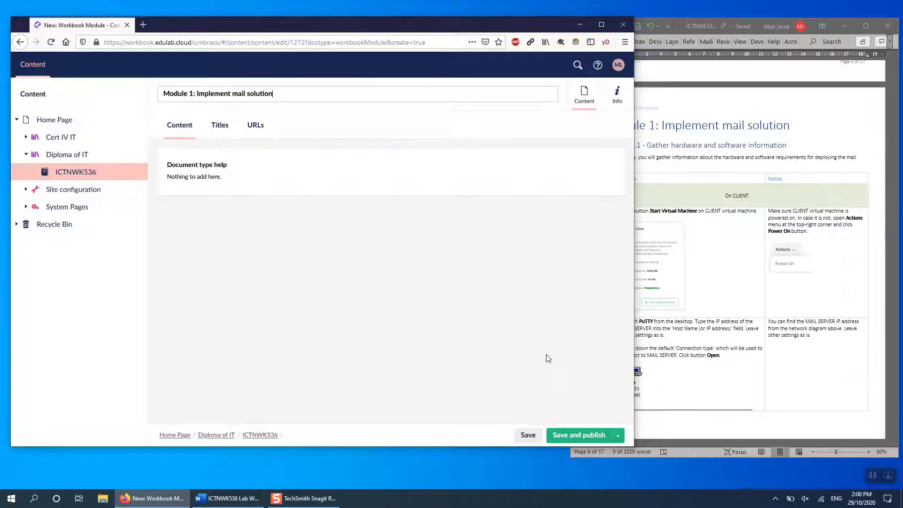
left_click(572, 437)
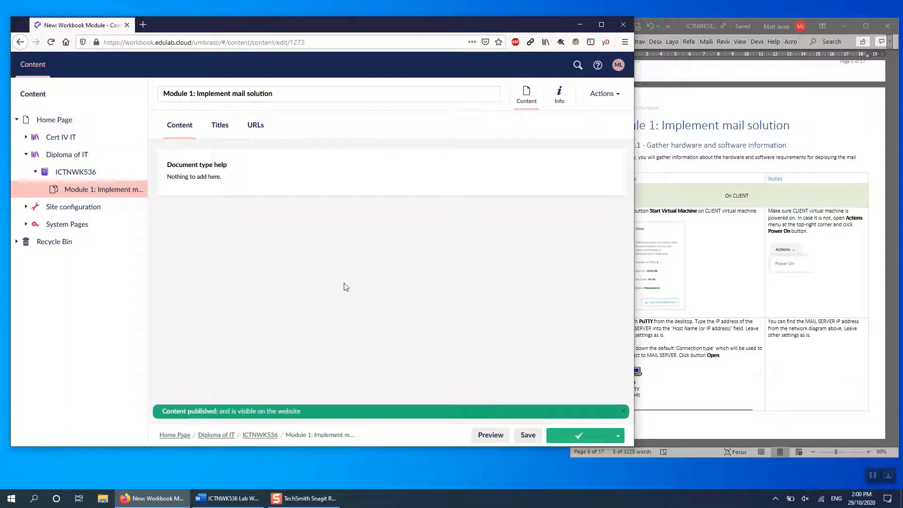
- Add a Workbook Activity named "Activity 1" under Module 1, copying "Activity 1.1 - Gather hardware and software information" from Word as its title
left_click(137, 189)
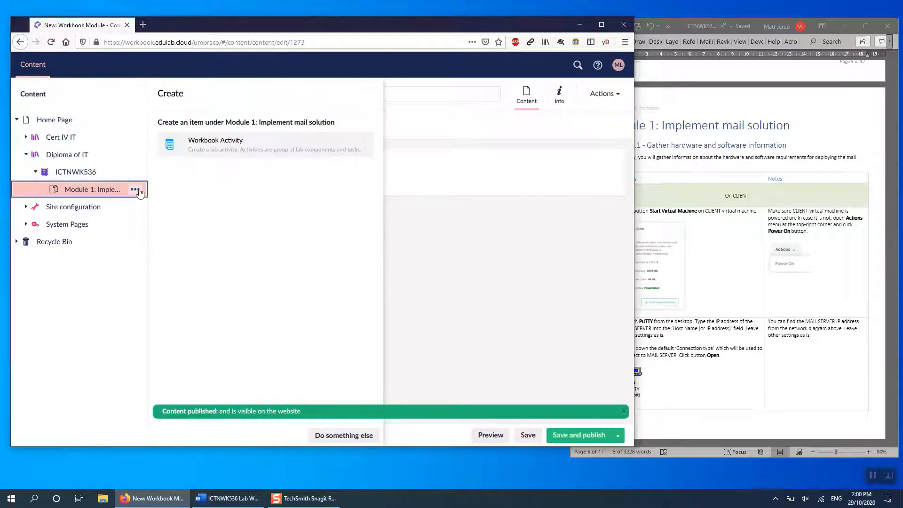
left_click(221, 149)
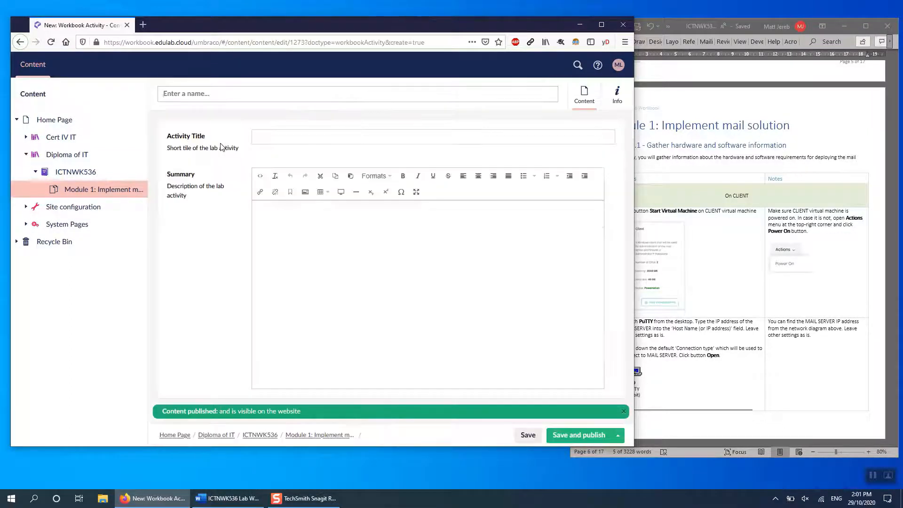
left_click(700, 178)
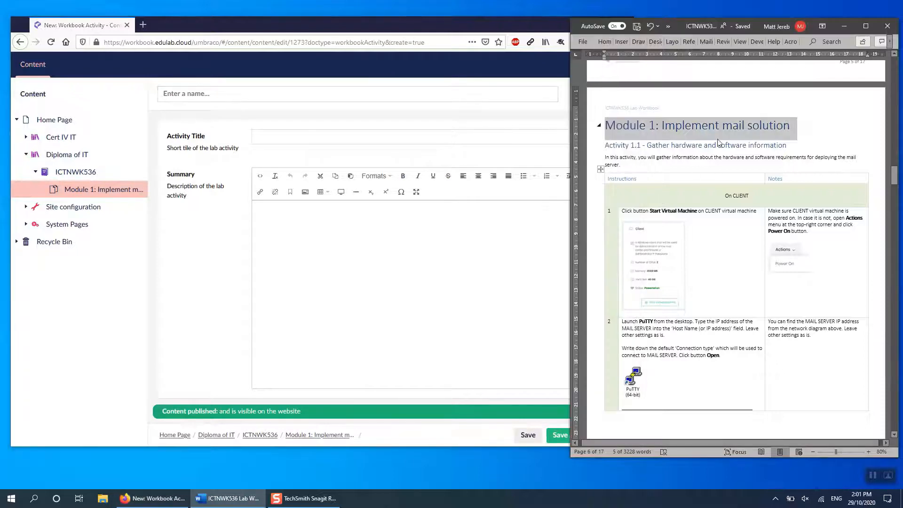
left_click_drag(788, 146, 613, 151)
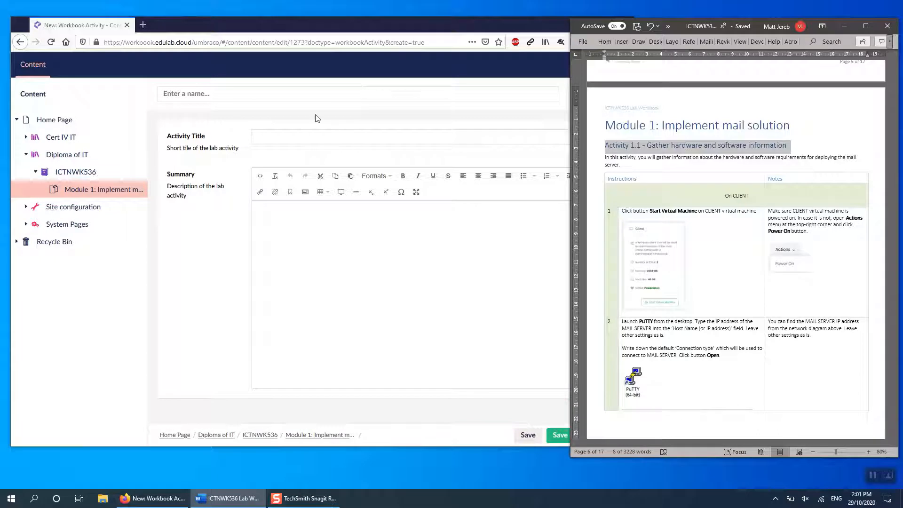
left_click(276, 95)
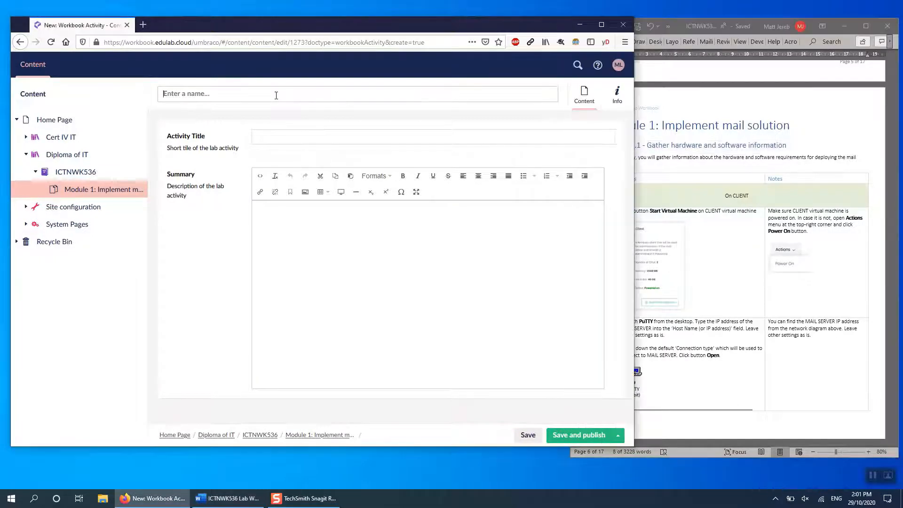
type("Activity 1")
left_click(284, 137)
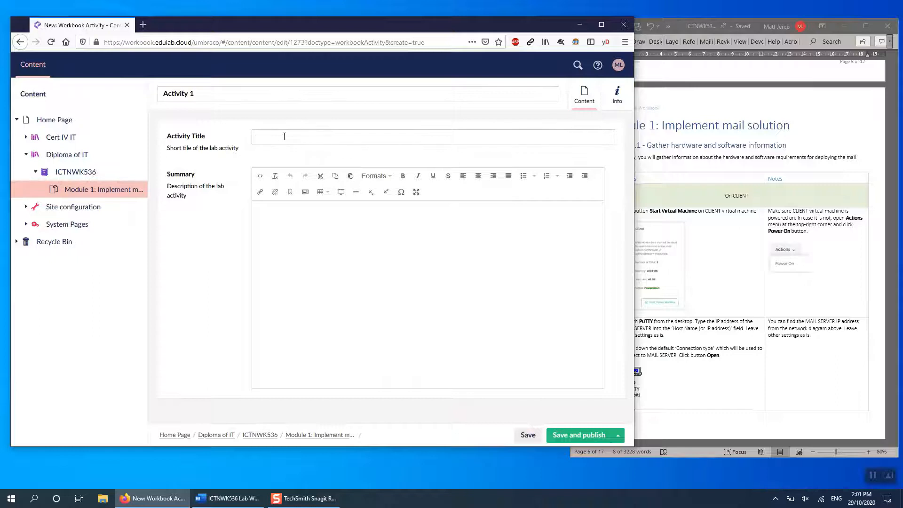
key("ctrl+v")
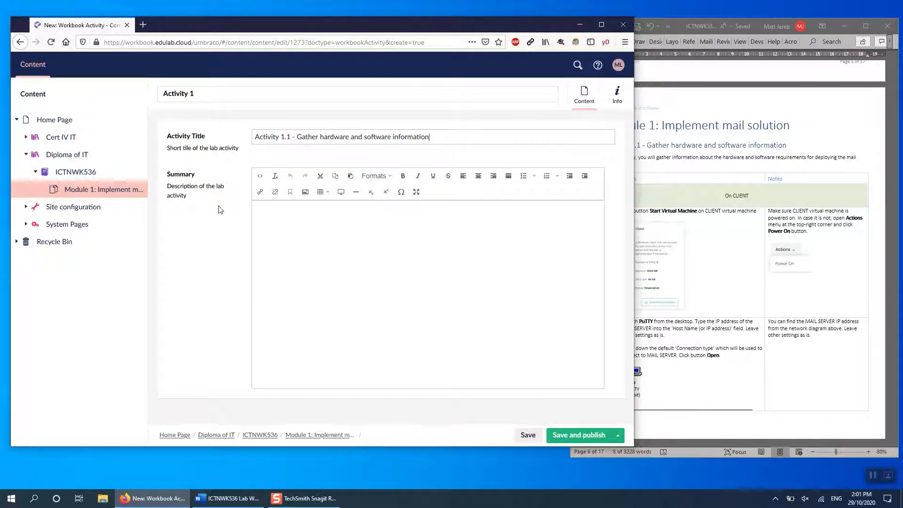
- Copy the introductory sentence below the Activity 1.1 heading in Word into the activity's Summary and publish the activity
left_click(625, 157)
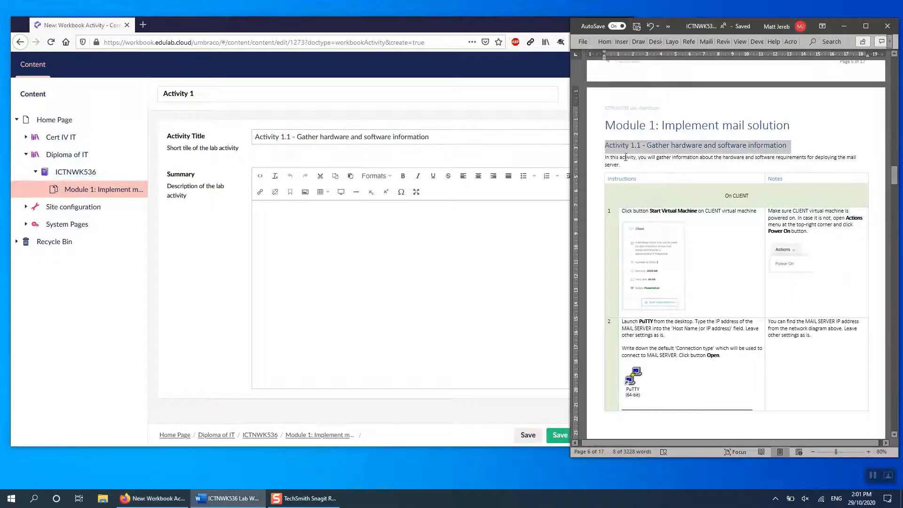
left_click_drag(605, 157, 627, 166)
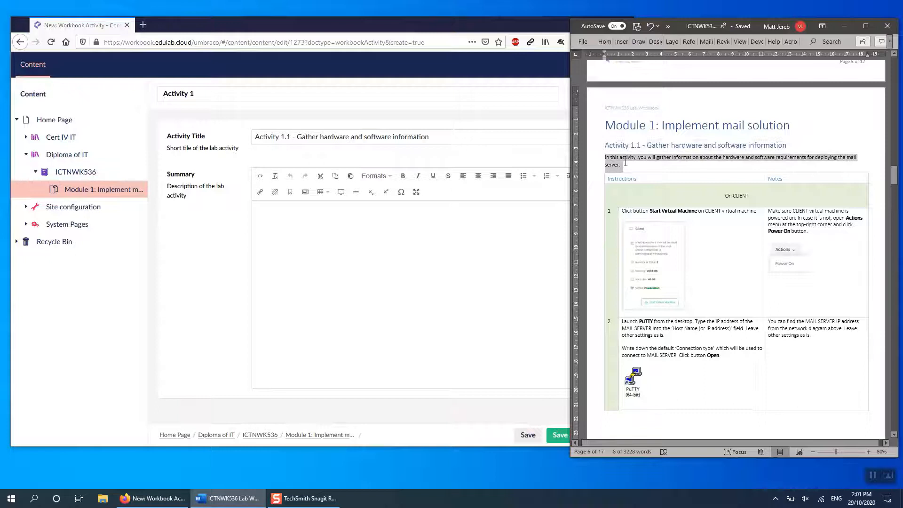
key("ctrl+c")
left_click(497, 238)
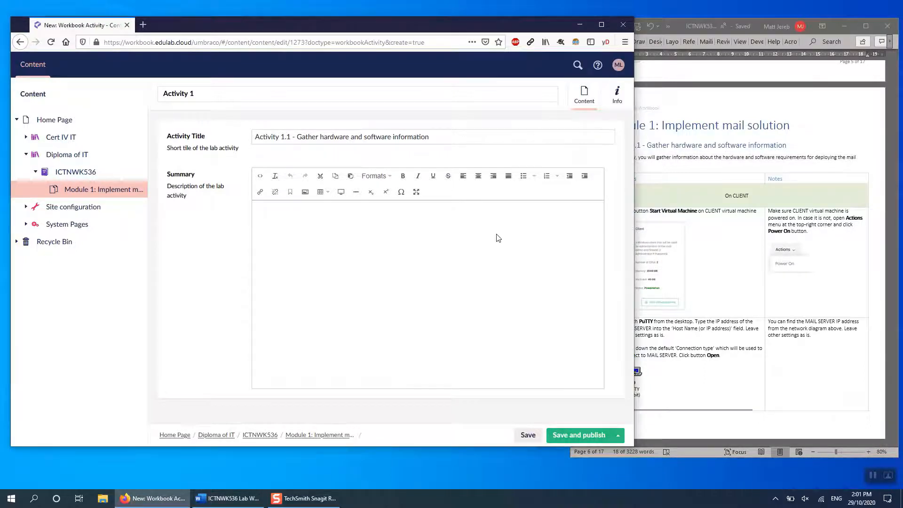
key("ctrl+v")
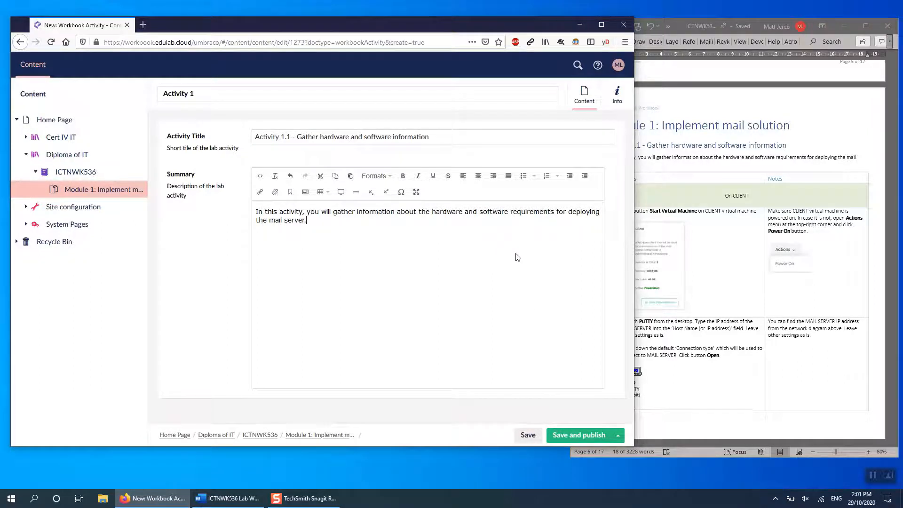
left_click(571, 435)
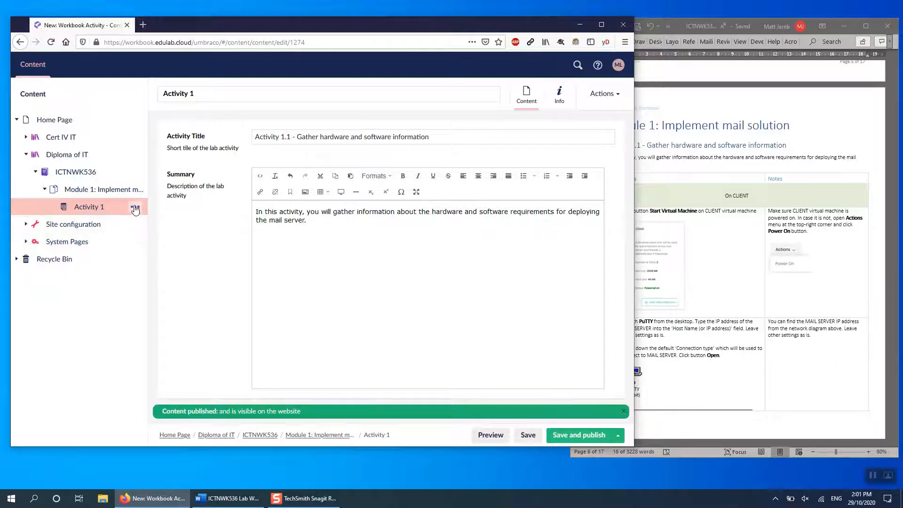
- Add a Virtual Machine item under Activity 1, copy the "On CLIENT" table heading from Word, and name the item "Client Computer"
left_click(135, 207)
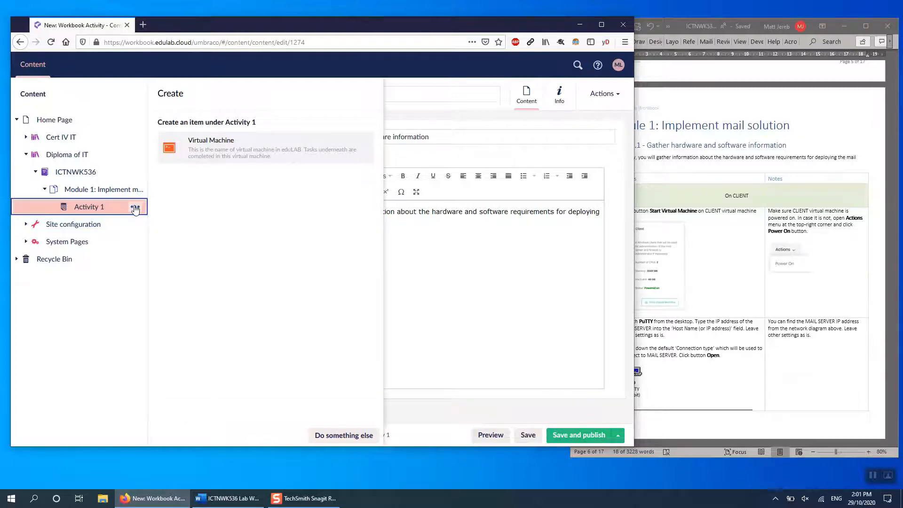
left_click(230, 149)
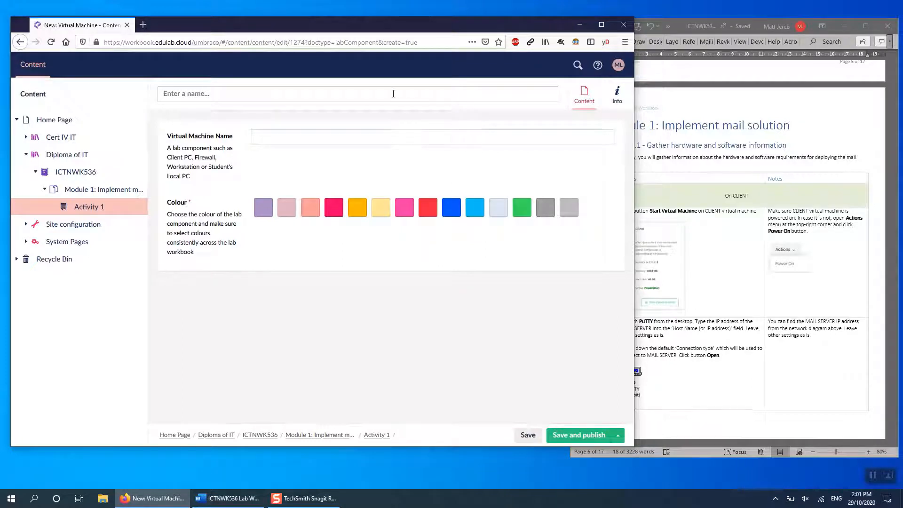
left_click(768, 190)
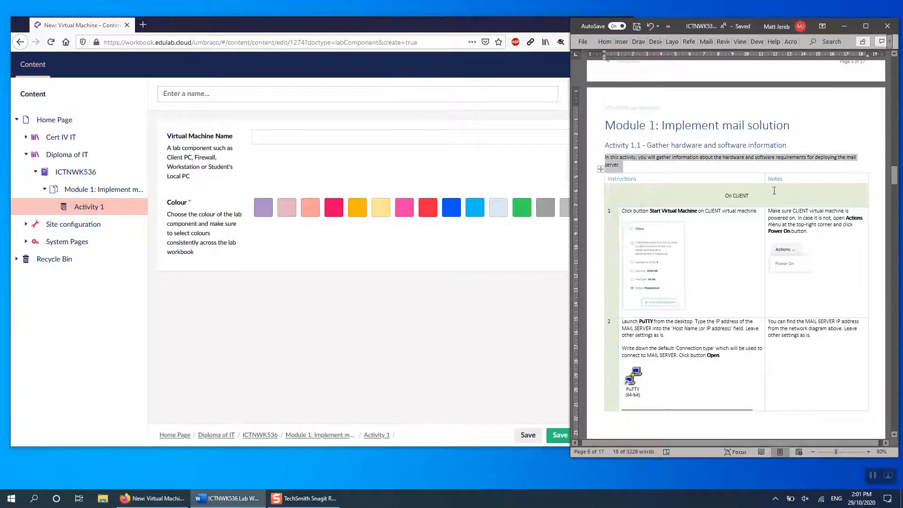
left_click_drag(764, 196, 724, 199)
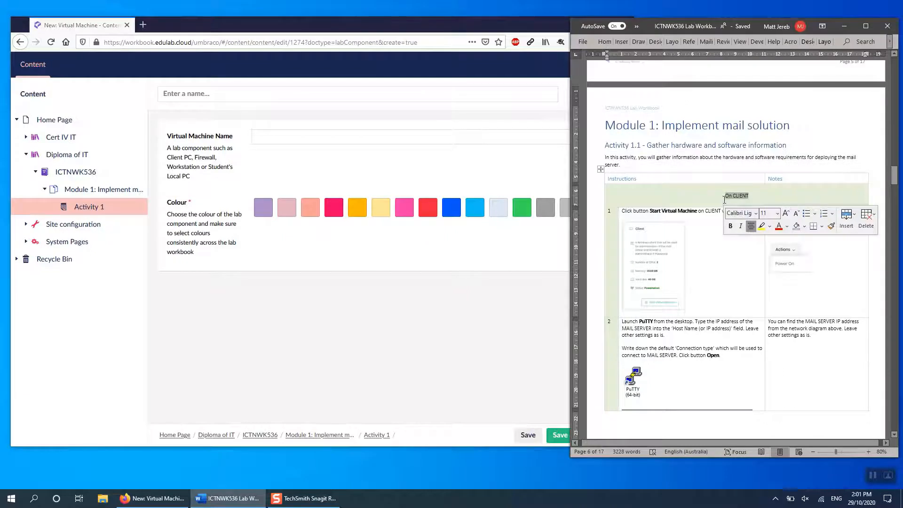
left_click(337, 96)
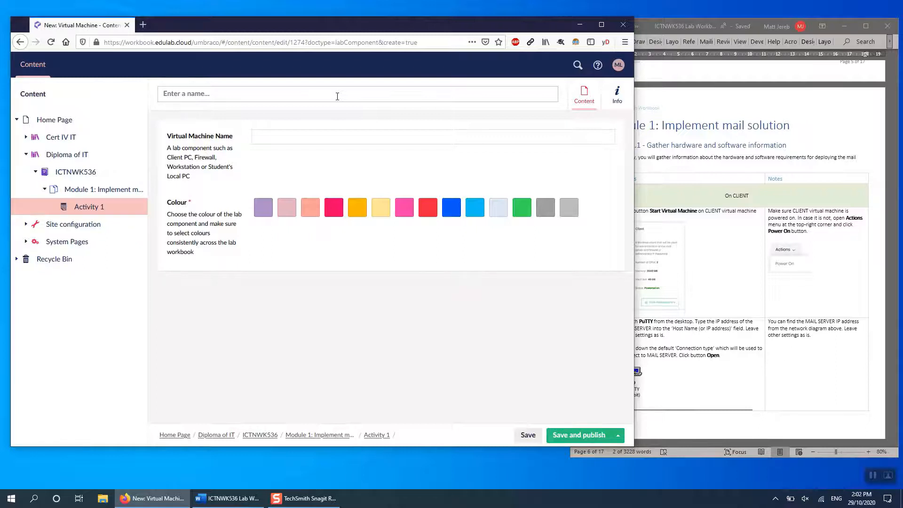
type("Client Computer")
- Fill in "On CLIENT Computer" as the virtual machine name using the copied heading, choose the orange colour, and publish the item
left_click(315, 136)
key("ctrl+v")
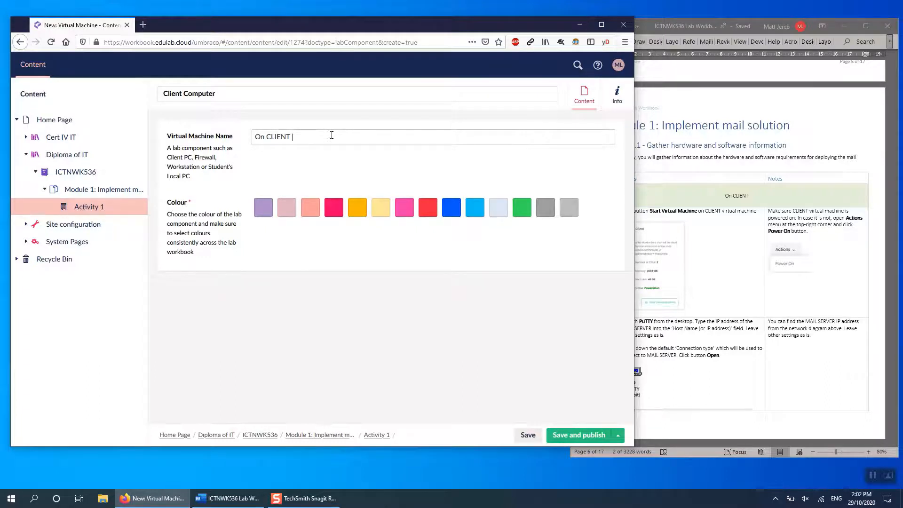
type("Computer")
left_click(357, 209)
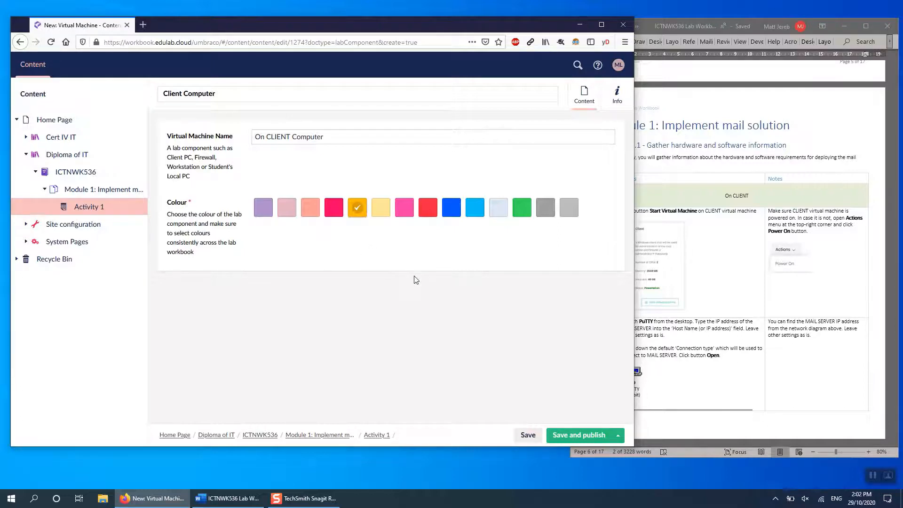
left_click(566, 437)
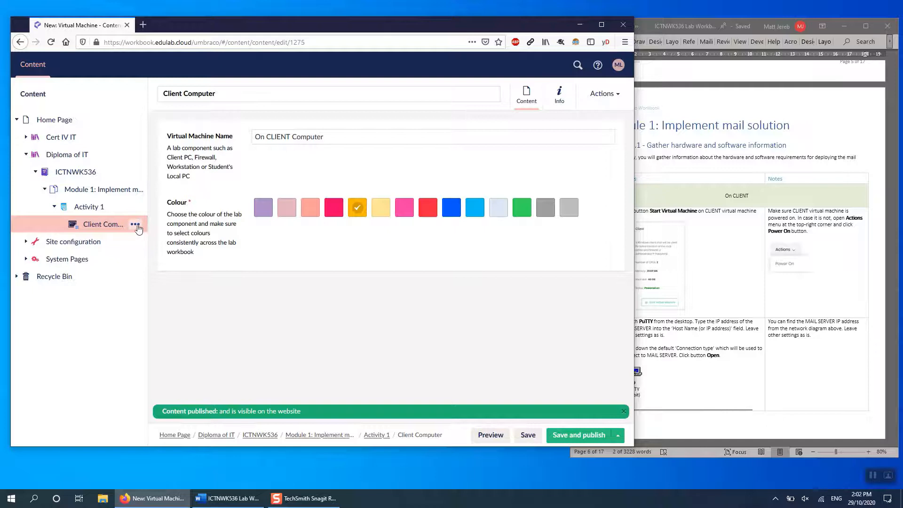
- Add a Tasks item under Client Computer and name it "Open a console"
left_click(135, 225)
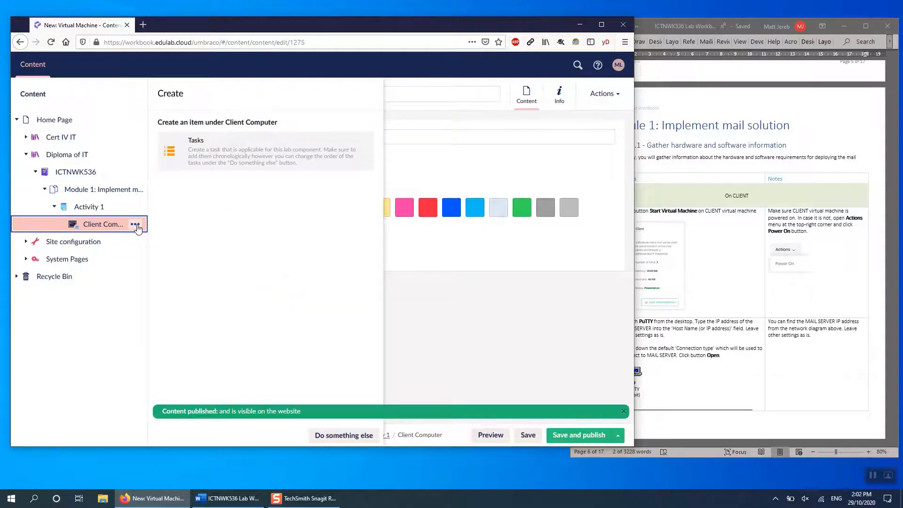
left_click(215, 154)
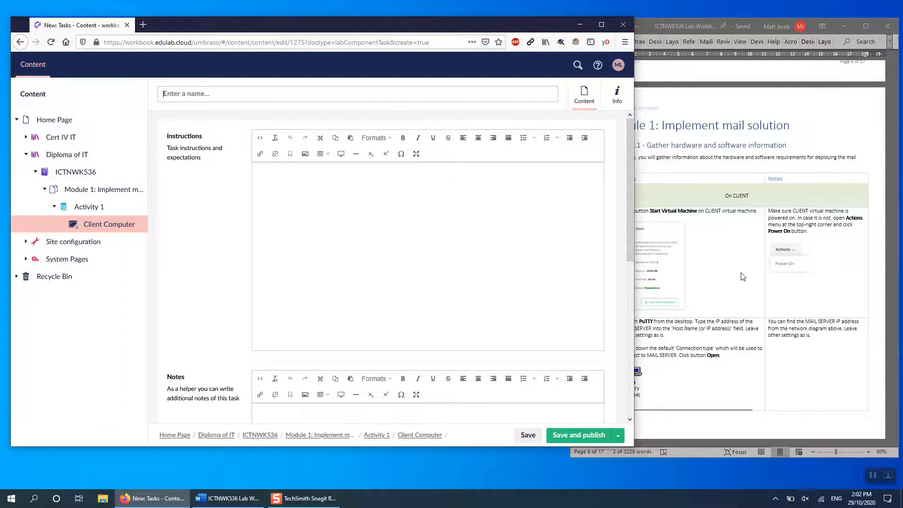
scroll(743, 276, "down", 2)
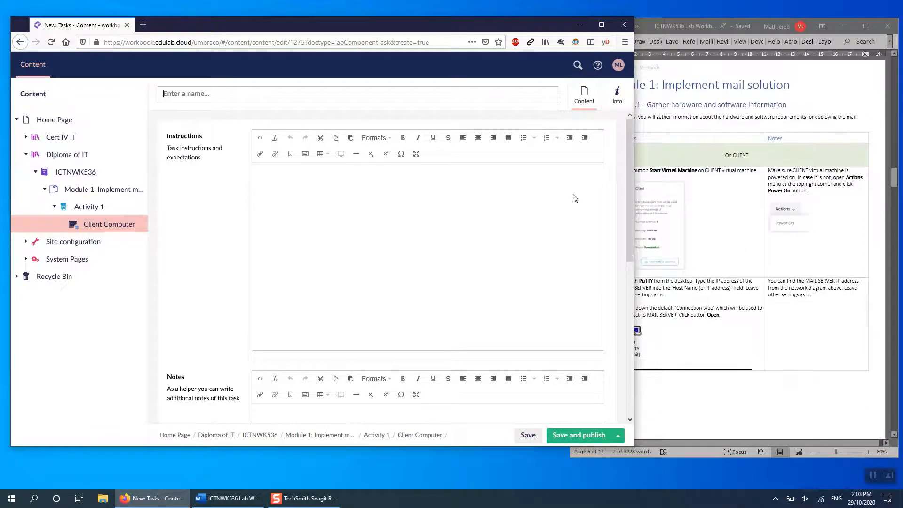
left_click(688, 190)
left_click(338, 94)
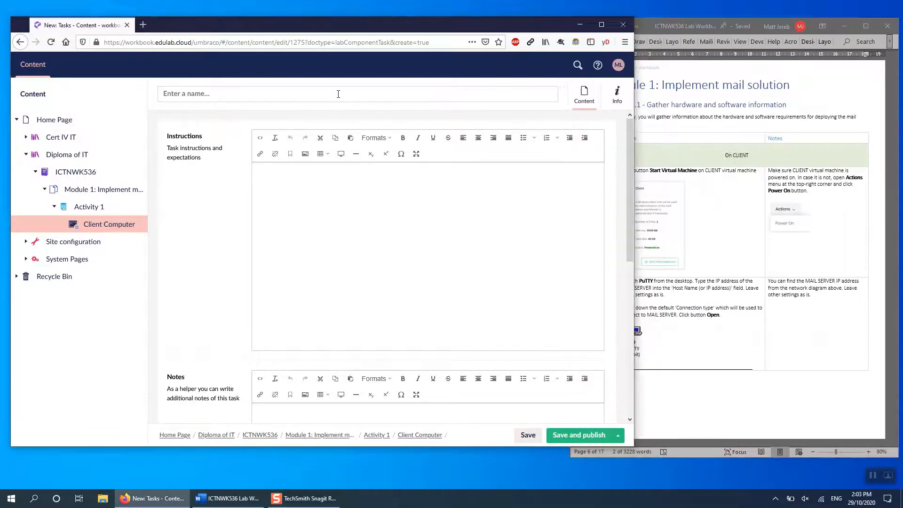
type("Open ")
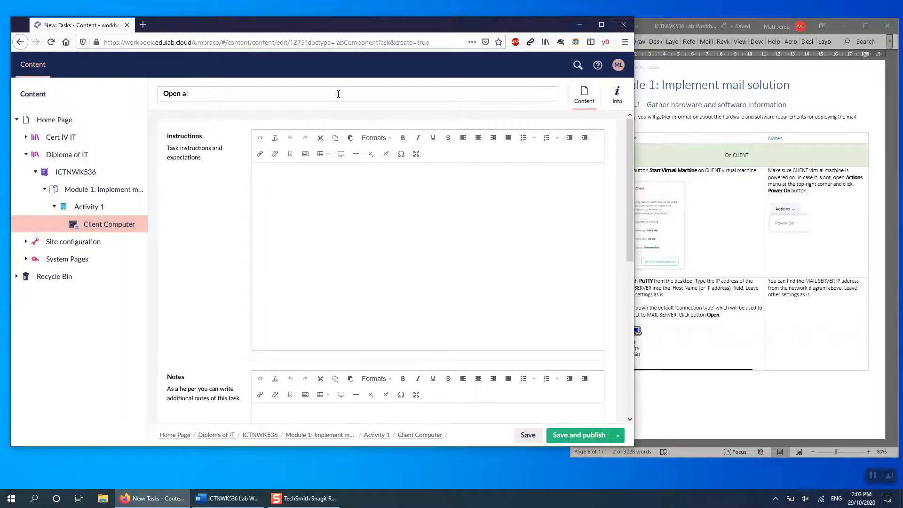
type("a console")
- Copy the "Click button Start Virtual Machine on CLIENT virtual machine" instruction from row 1 of the Word table into the task's Instructions
left_click(635, 177)
left_click_drag(623, 173, 576, 235)
key("ctrl+c")
left_click(500, 229)
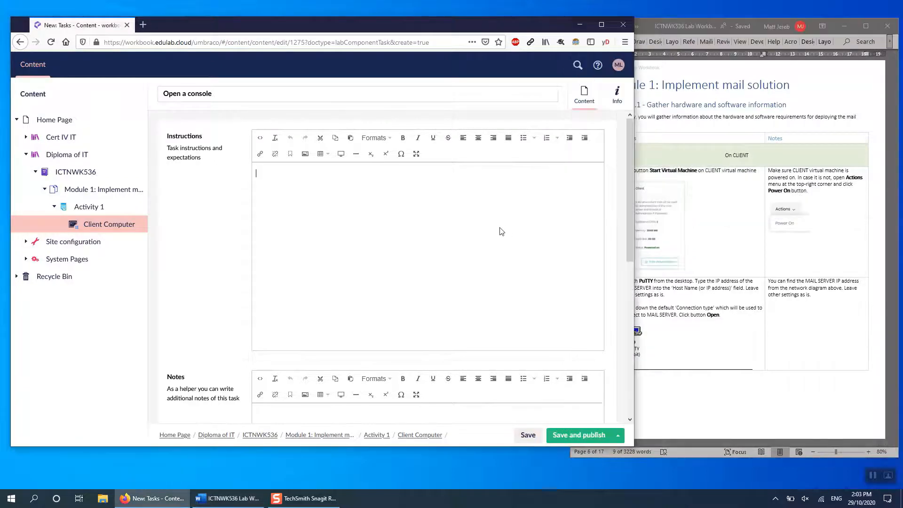
key("ctrl+v")
- Copy the Client virtual machine picture from row 1 of the Word table below the text in the task's Instructions
left_click(665, 228)
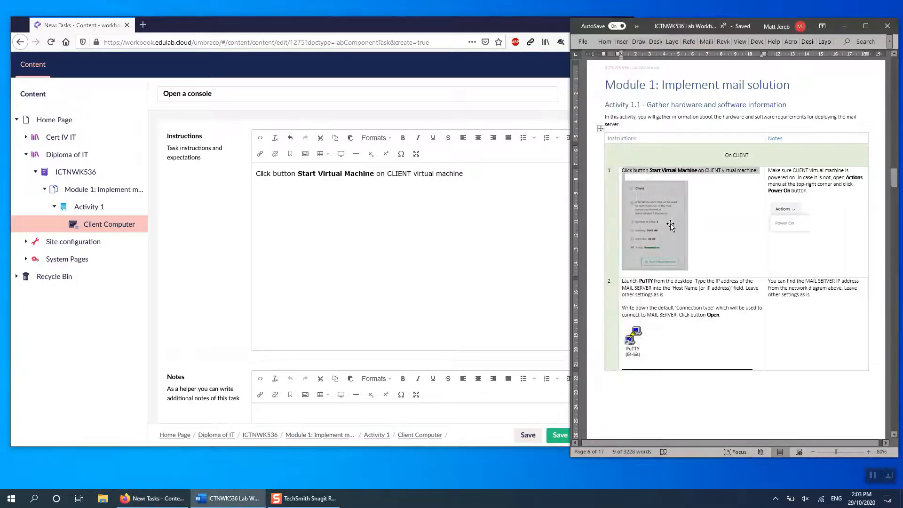
left_click(379, 228)
key("ctrl+v")
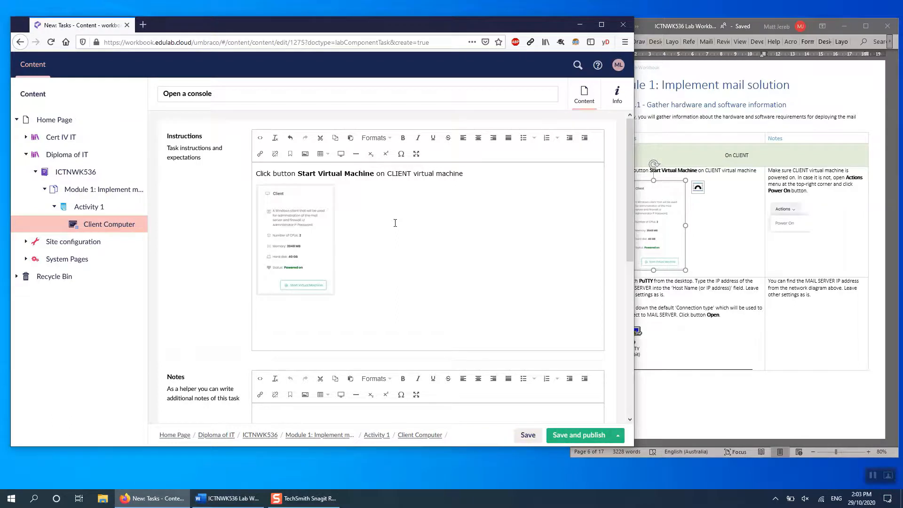
- Copy the row 1 note about making sure the CLIENT virtual machine is powered on from Word into the task's Notes
scroll(213, 284, "down", 5)
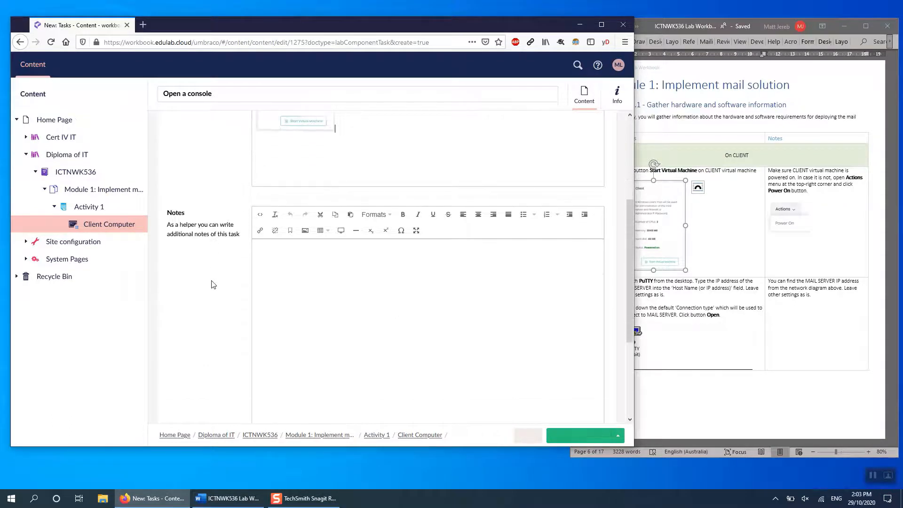
scroll(213, 284, "down", 1)
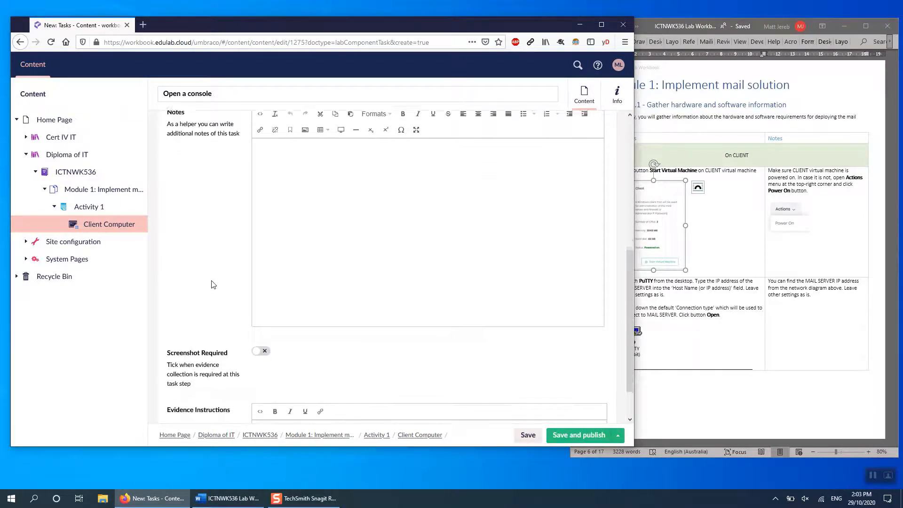
left_click(787, 201)
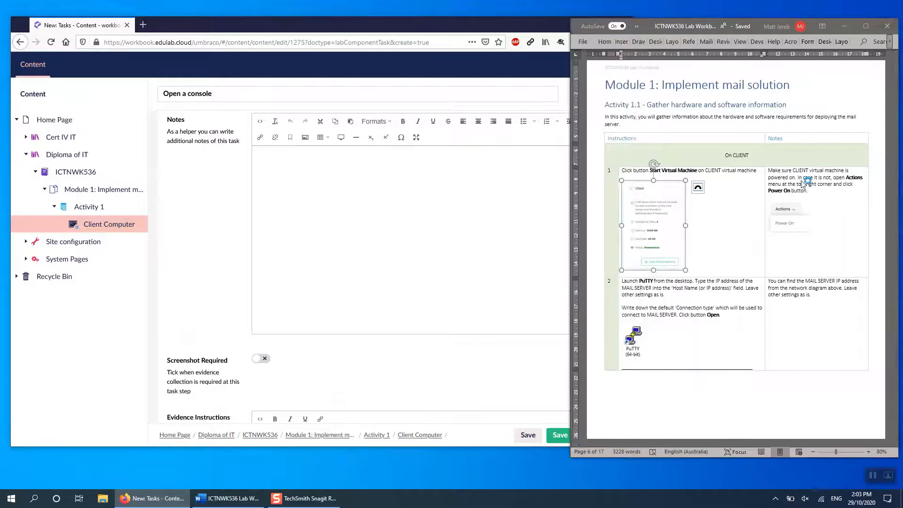
left_click_drag(769, 171, 821, 197)
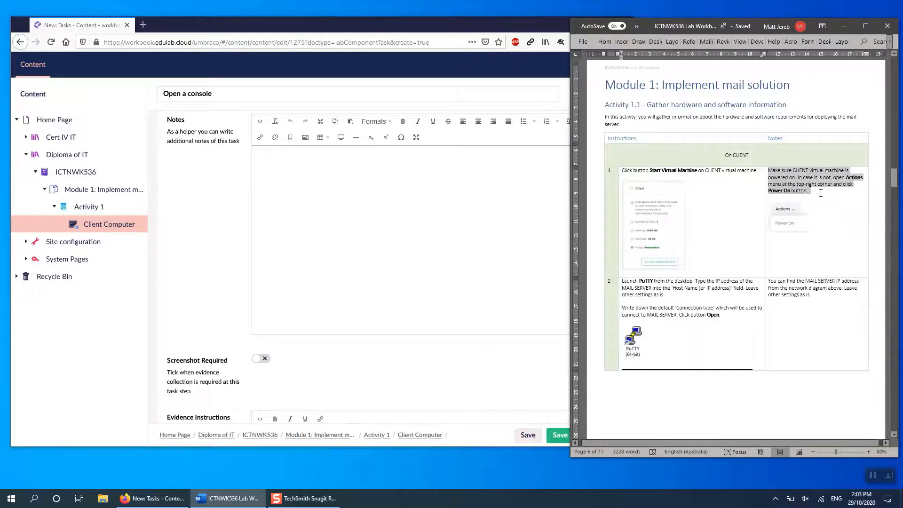
key("ctrl+c")
left_click(382, 201)
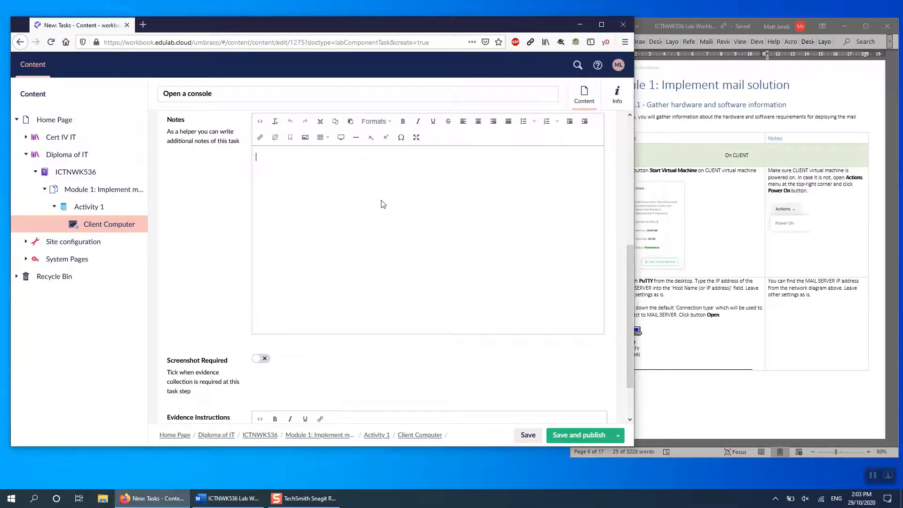
key("ctrl+v")
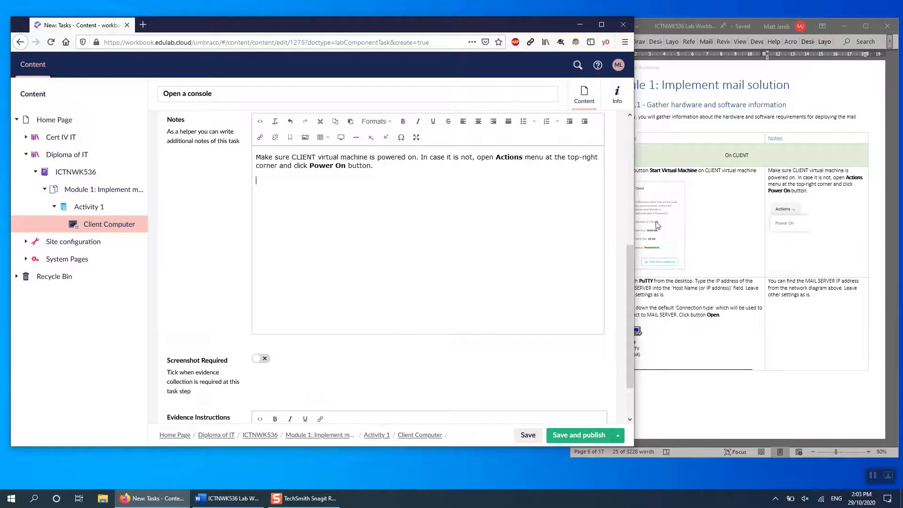
- Copy the Actions and Power On picture from the Word table's row 1 notes below the text in the task's Notes
left_click(799, 200)
left_click(792, 215)
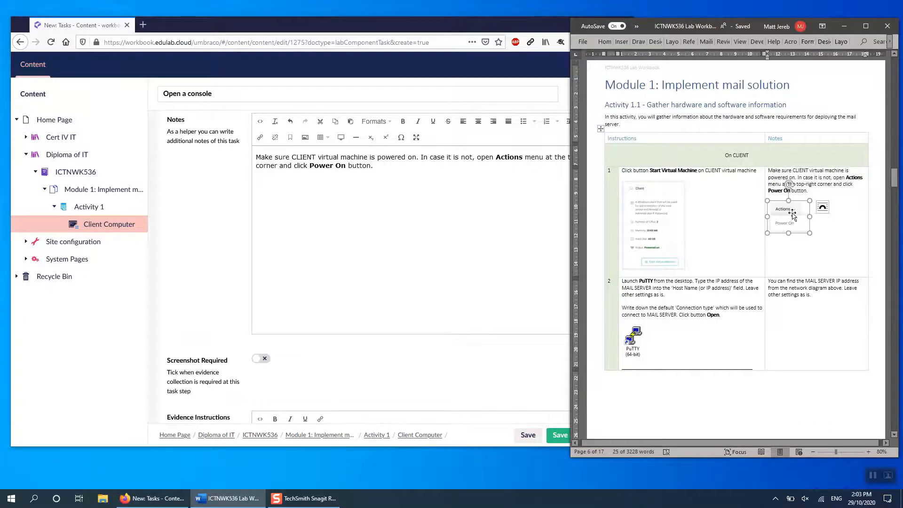
left_click(501, 262)
key("ctrl+v")
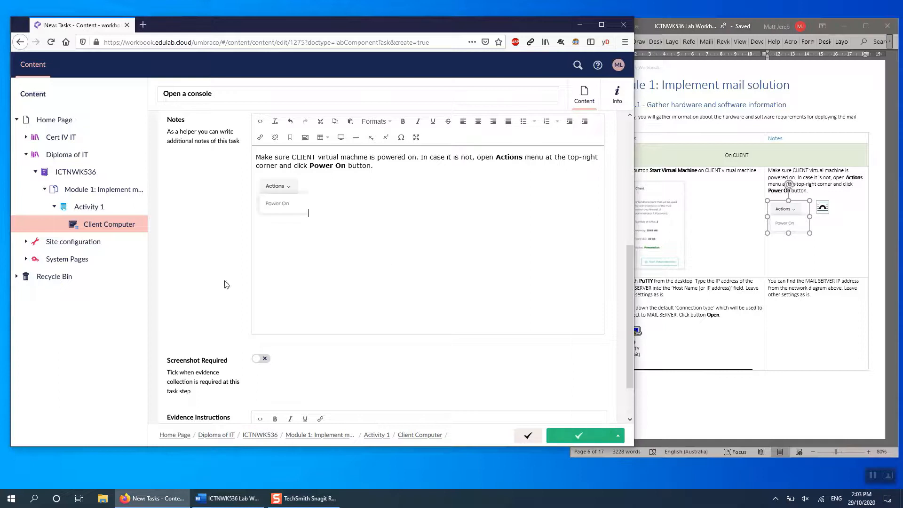
- Publish the "Open a console" task and start another Tasks item under Client Computer
scroll(202, 325, "down", 1)
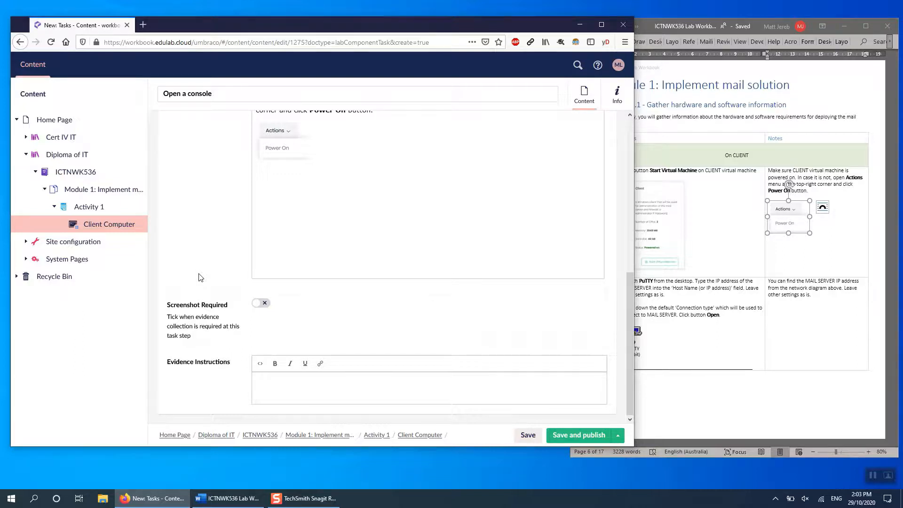
left_click(579, 437)
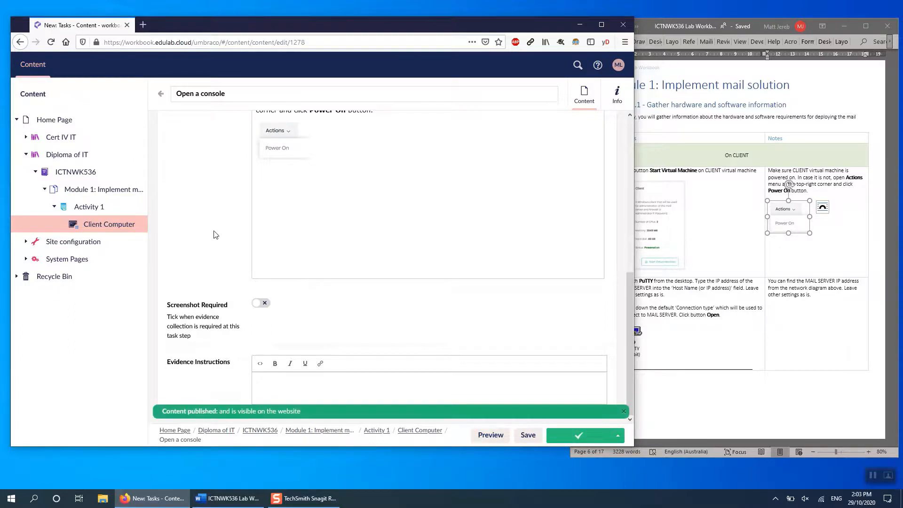
left_click(159, 97)
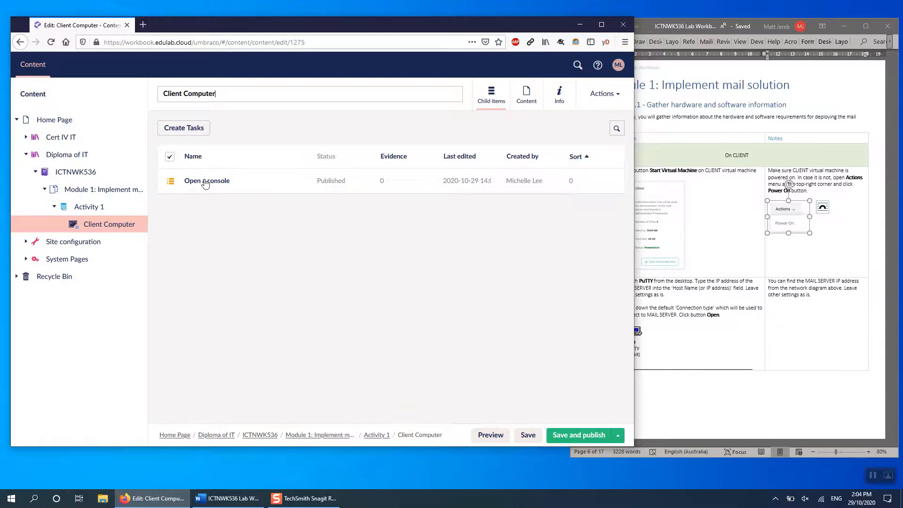
left_click(199, 135)
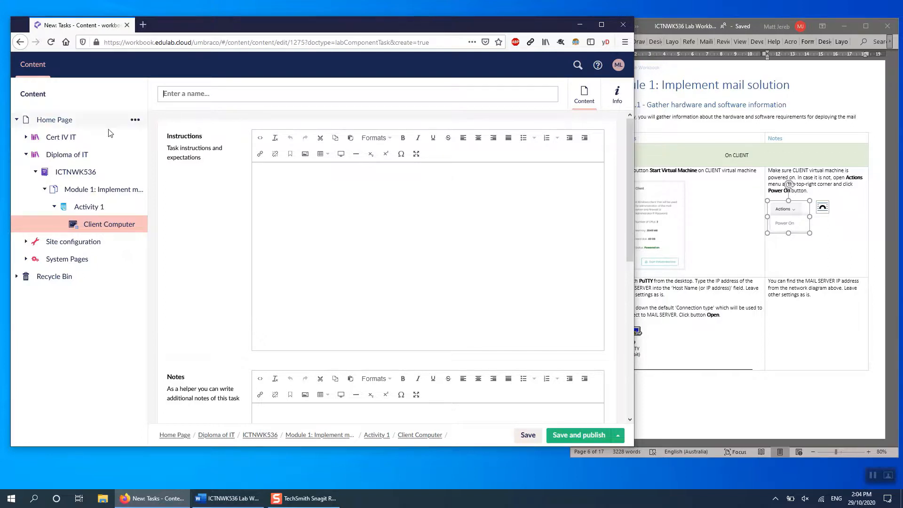
- Preview the ICTNWK536 workbook, review its introduction page, and open Activity 1 of Module 1: Implement mail solution
left_click(81, 178)
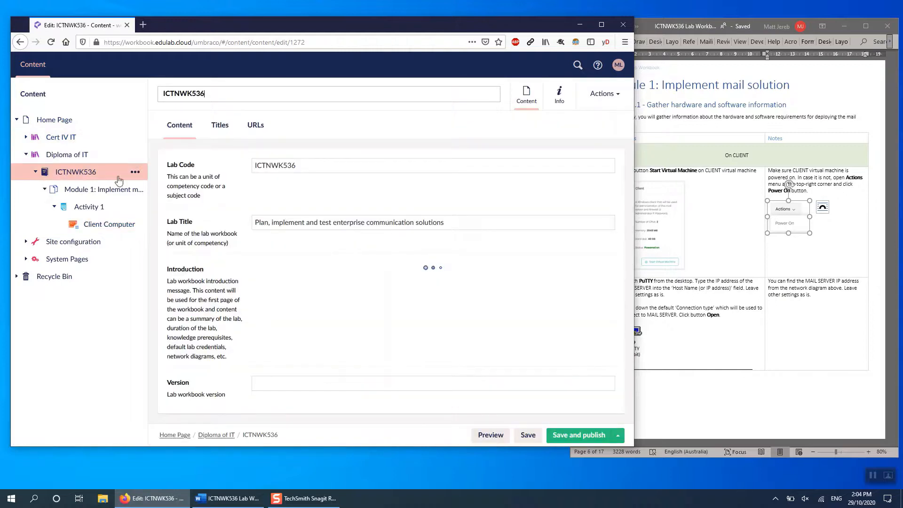
left_click(491, 435)
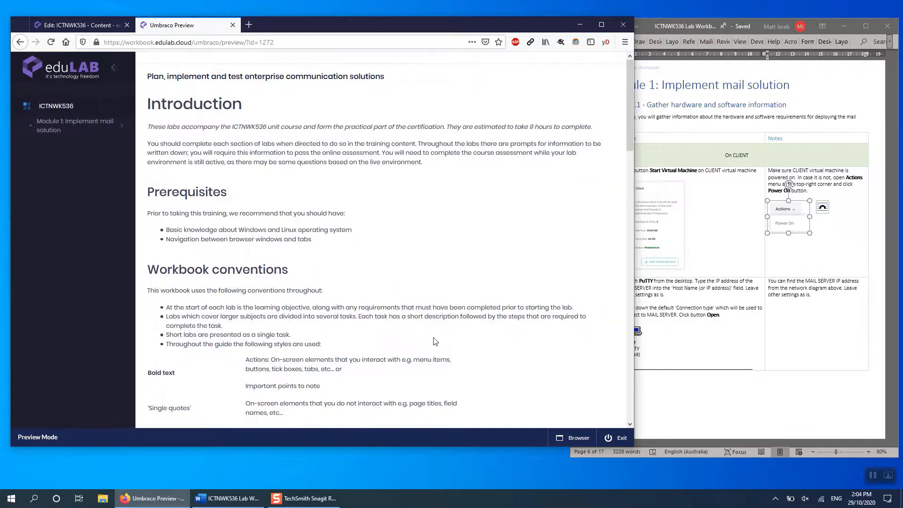
scroll(435, 340, "down", 12)
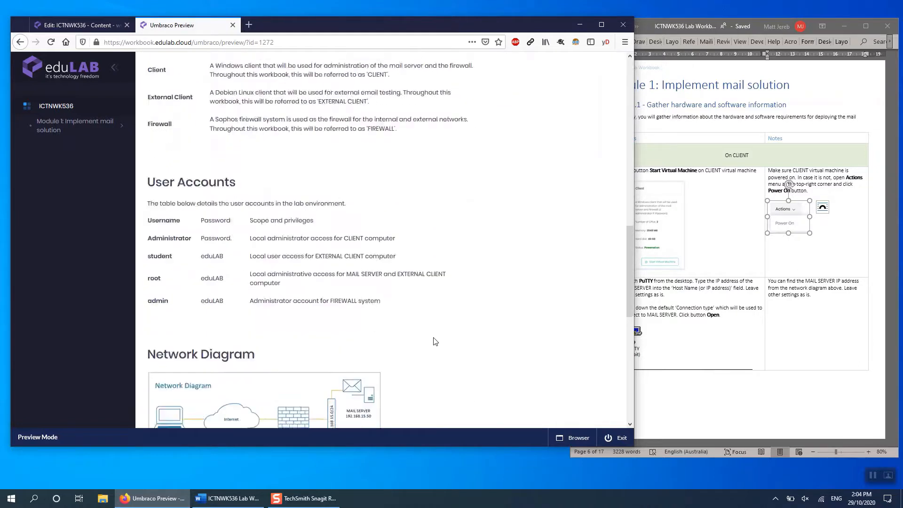
scroll(435, 340, "down", 10)
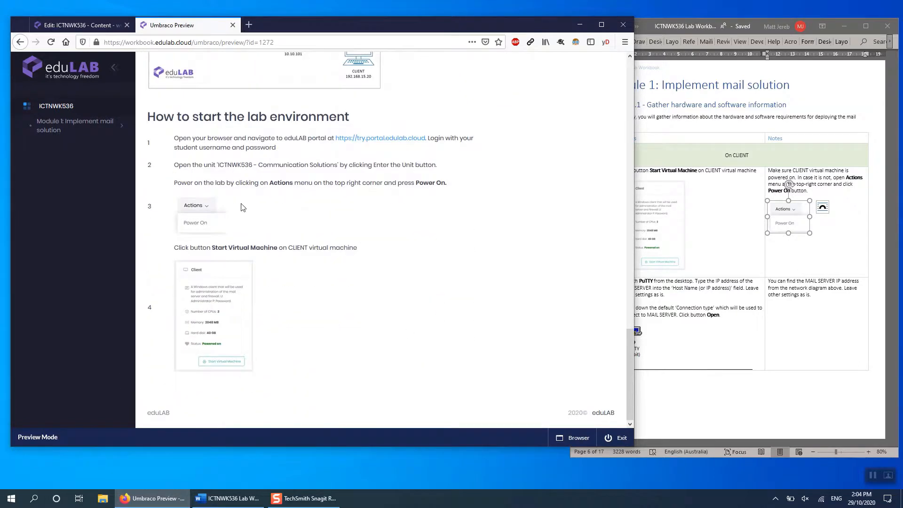
left_click(122, 125)
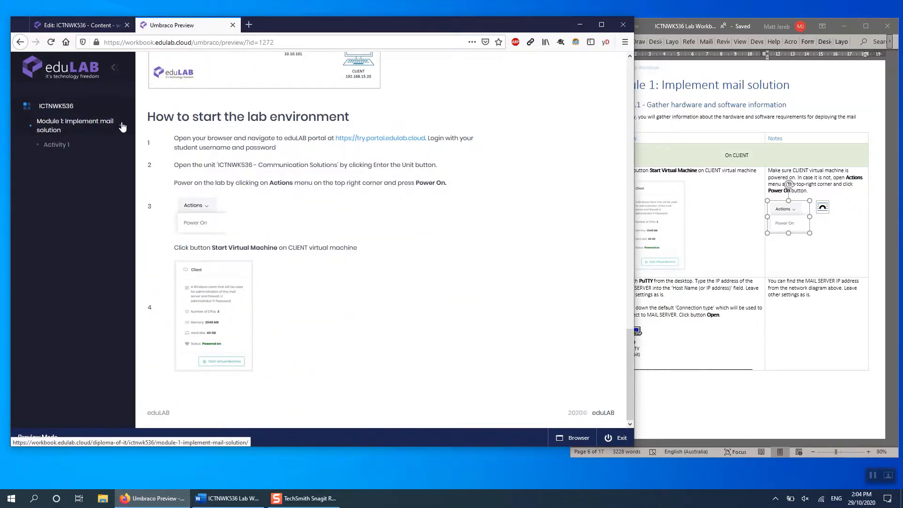
left_click(65, 145)
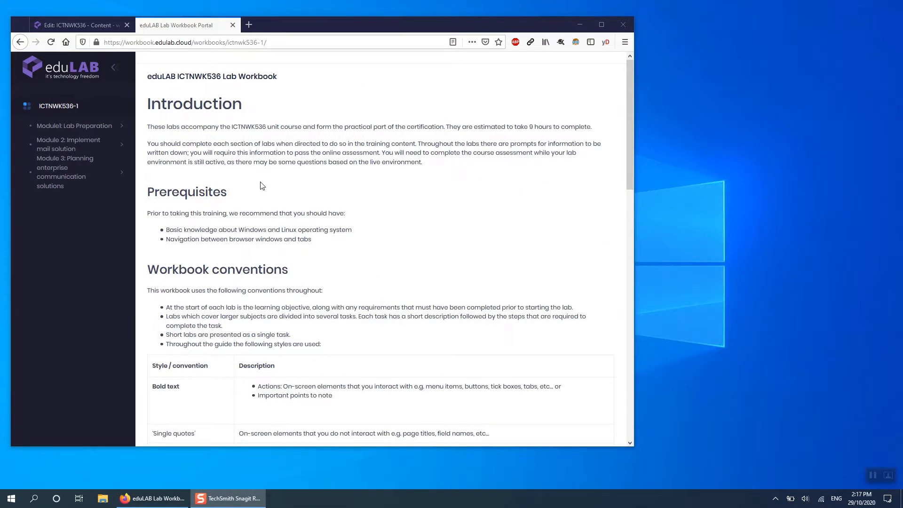
- Examine the activities, virtual machine tables and evidence tasks of Module 2: Implement mail solution in the completed ICTNWK536-1 workbook
left_click(92, 151)
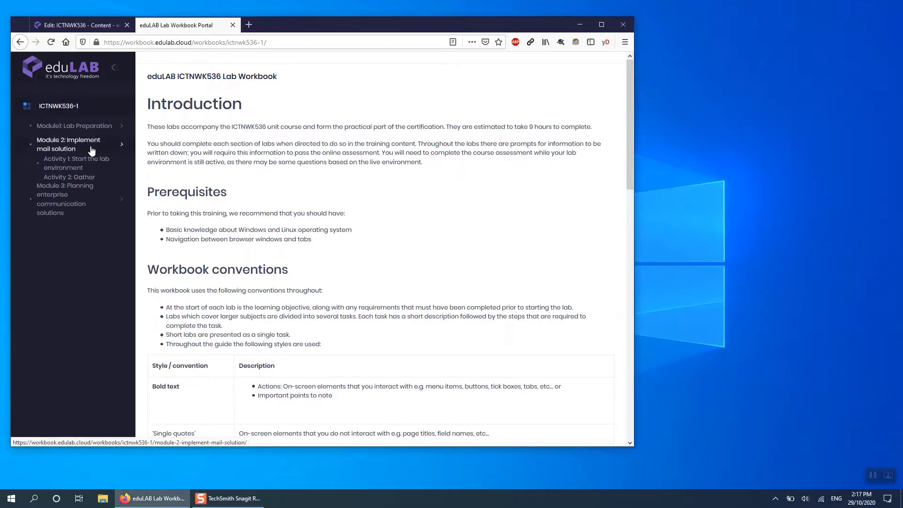
left_click(87, 162)
scroll(271, 198, "down", 5)
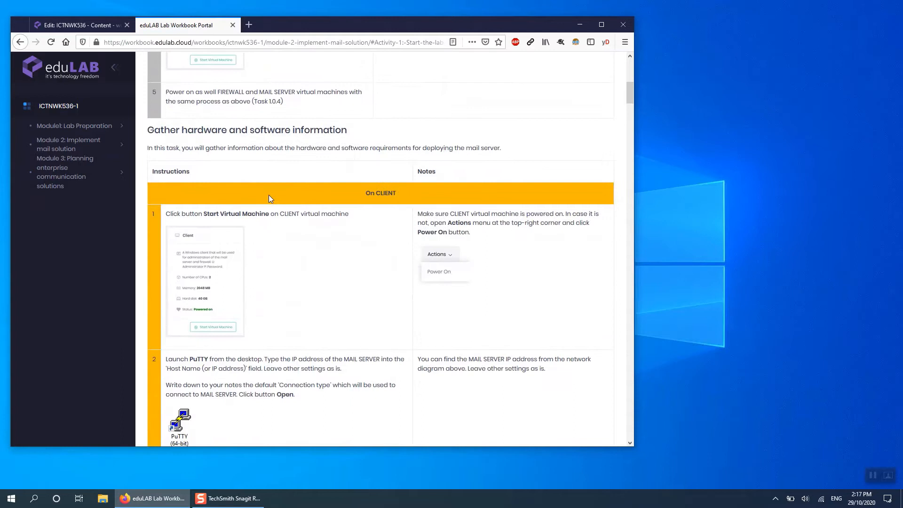
scroll(269, 195, "down", 15)
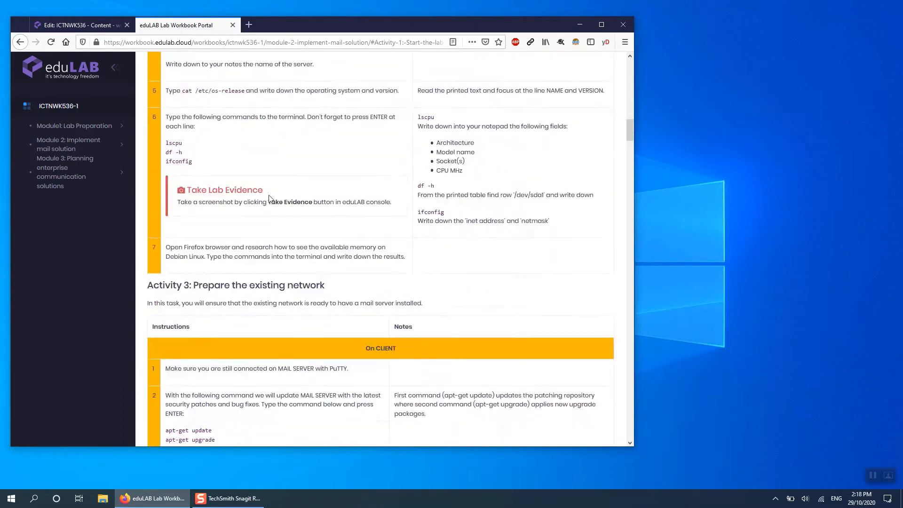
scroll(269, 198, "down", 10)
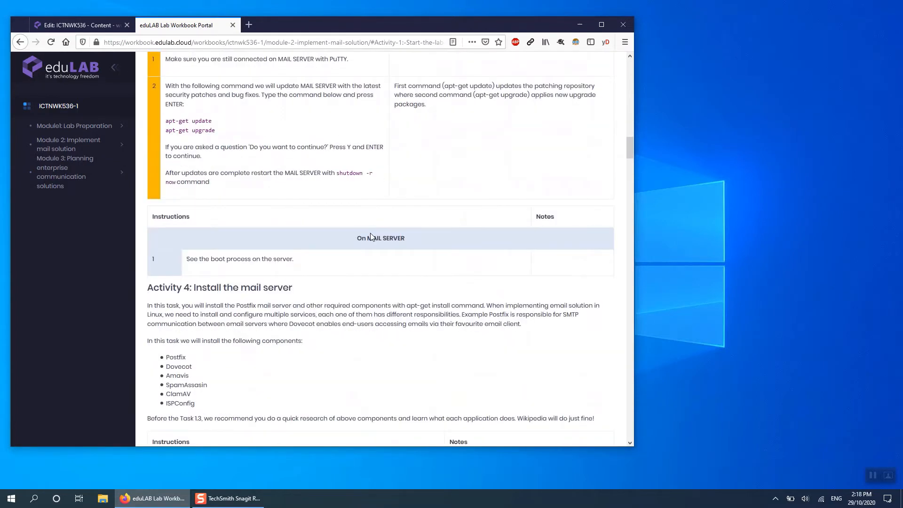
scroll(370, 232, "down", 2)
scroll(371, 236, "down", 1)
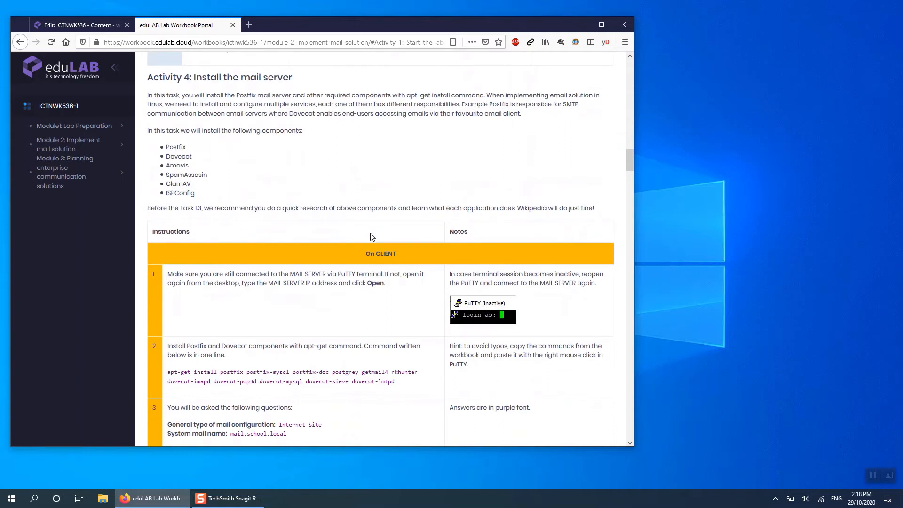
scroll(373, 236, "down", 4)
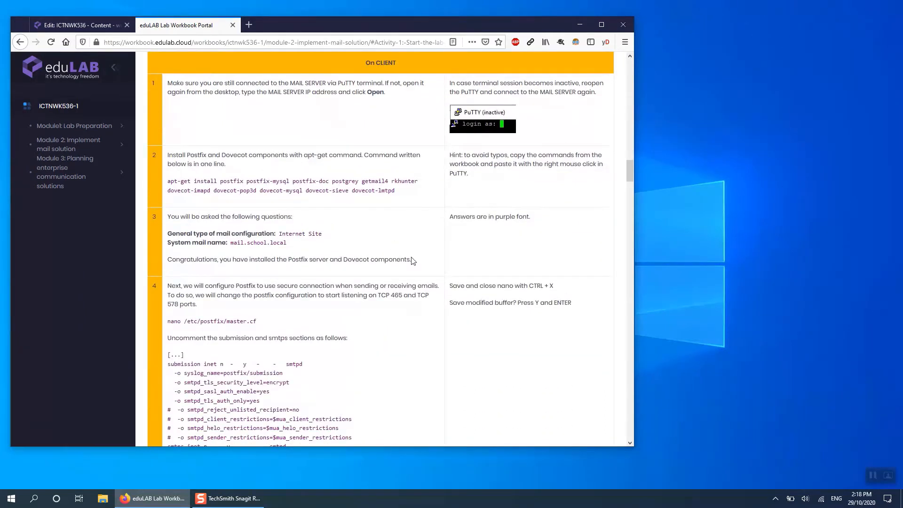
scroll(413, 261, "down", 5)
scroll(413, 260, "down", 14)
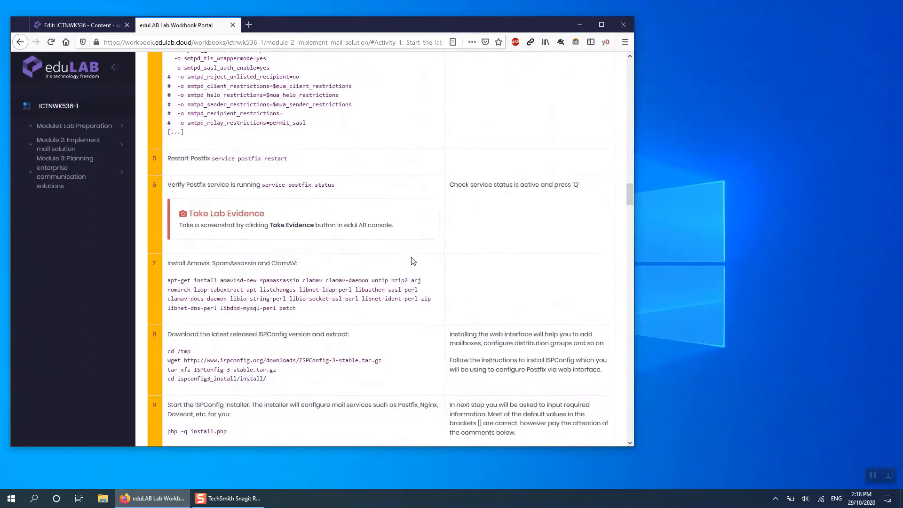
scroll(412, 261, "down", 13)
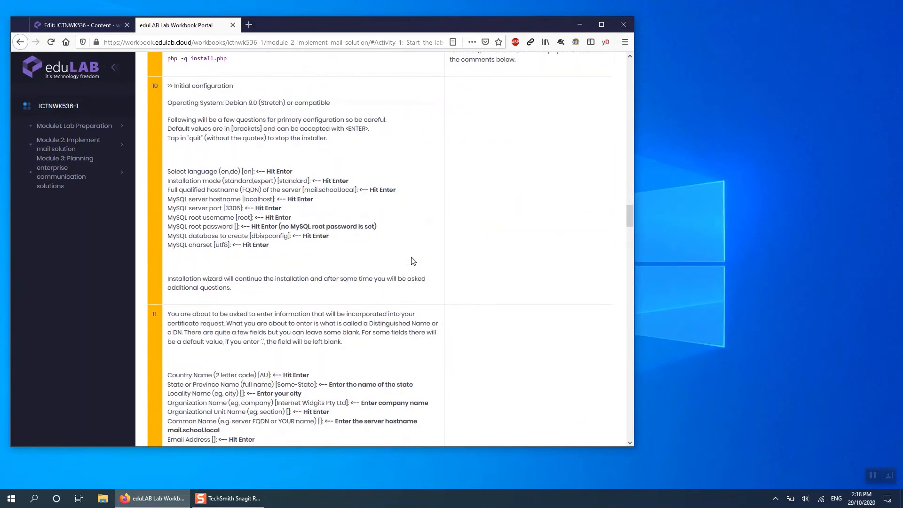